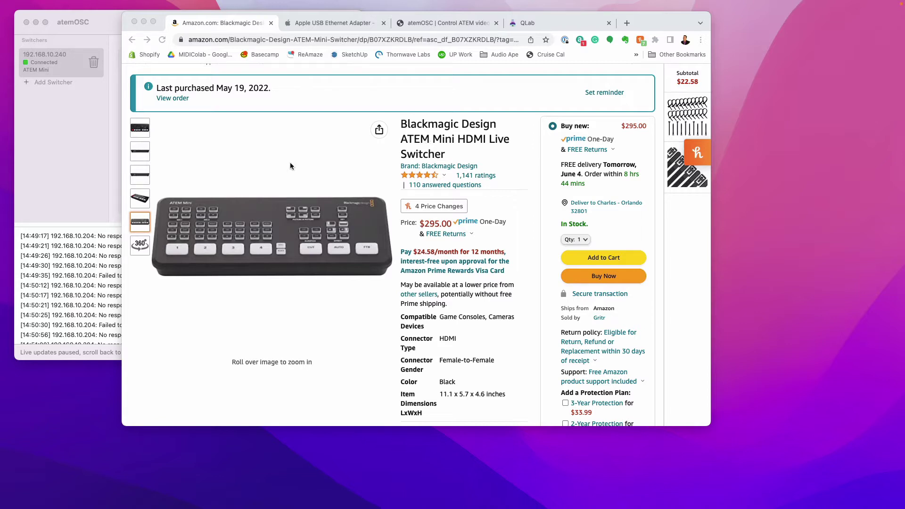
Step: Zoom in on the ATEM Mini's rear HDMI ports and front camera buttons in the Amazon photos
{"action": "left_click", "coordinate": [135, 153]}
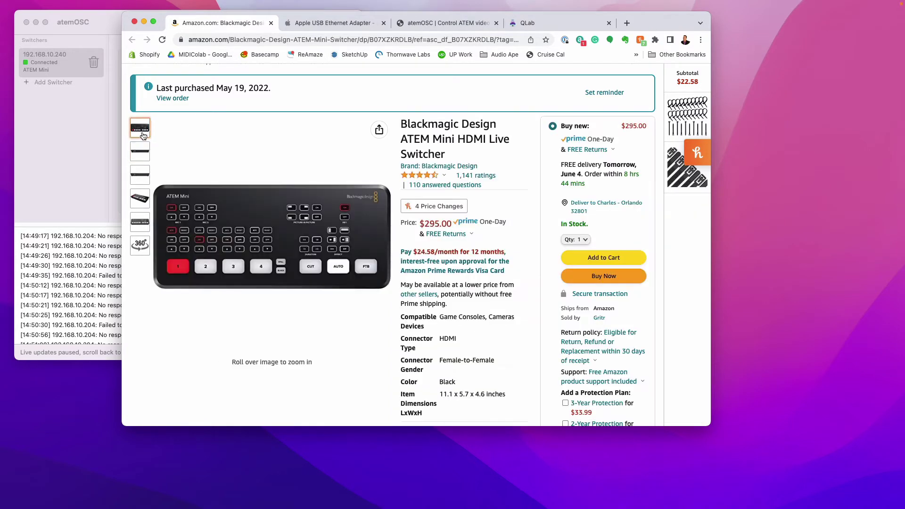
{"action": "mouse_move", "coordinate": [144, 132]}
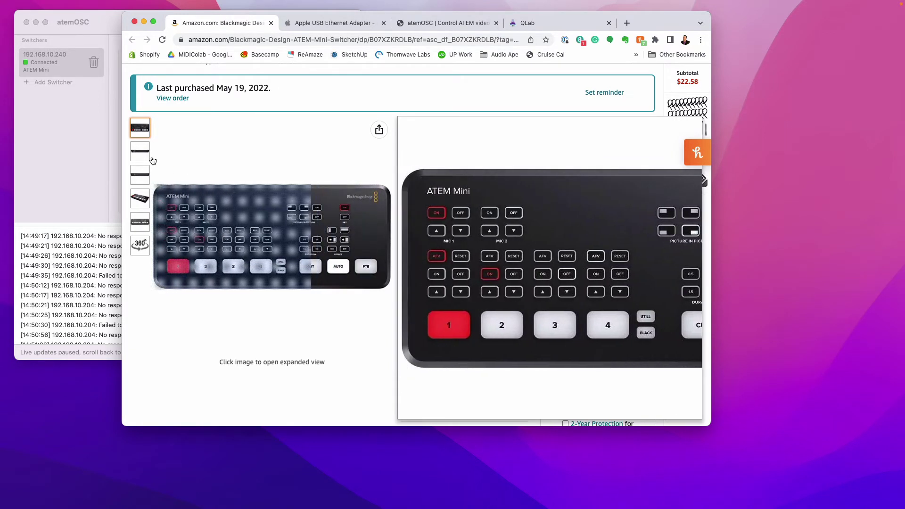
{"action": "mouse_move", "coordinate": [146, 158]}
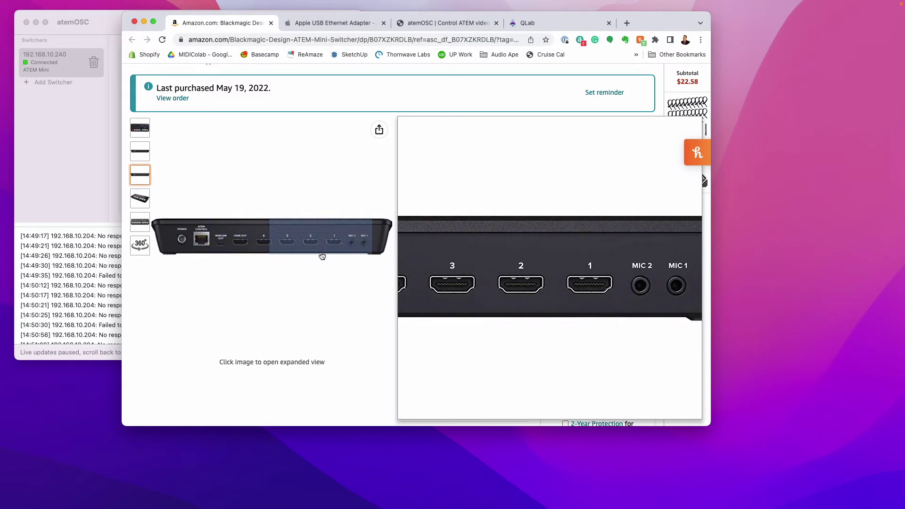
Step: Return to the front-panel photo and zoom in on the ATEM CONTROL Ethernet port
{"action": "left_click", "coordinate": [142, 134]}
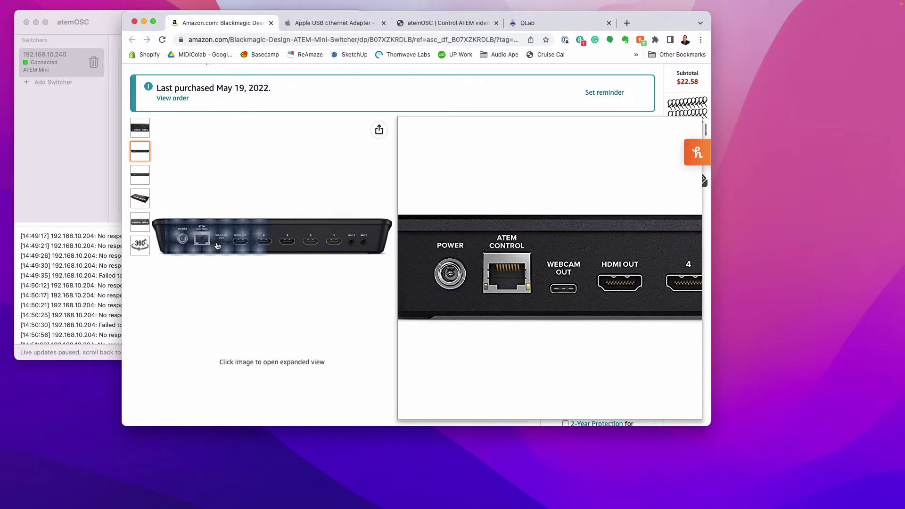
{"action": "mouse_move", "coordinate": [140, 198]}
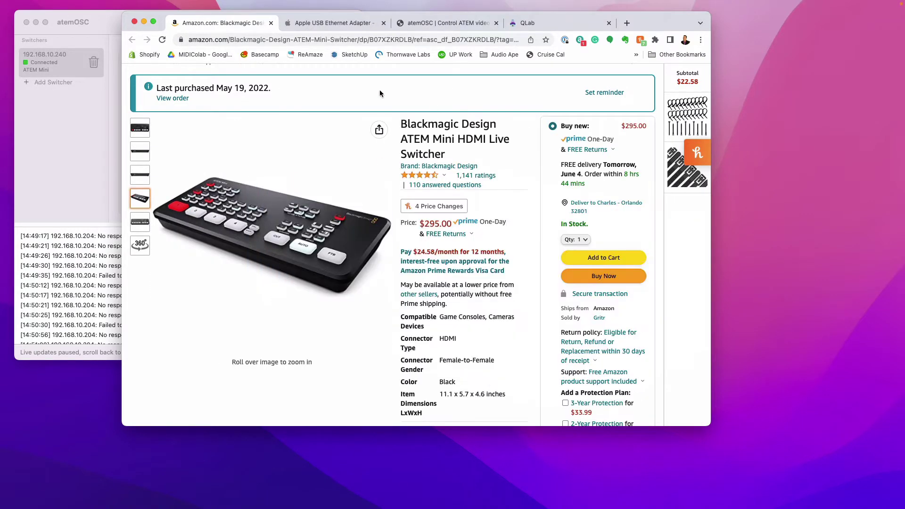
Step: Show the Apple USB Ethernet Adapter page, highlighting and then clearing its title
{"action": "left_click", "coordinate": [348, 22]}
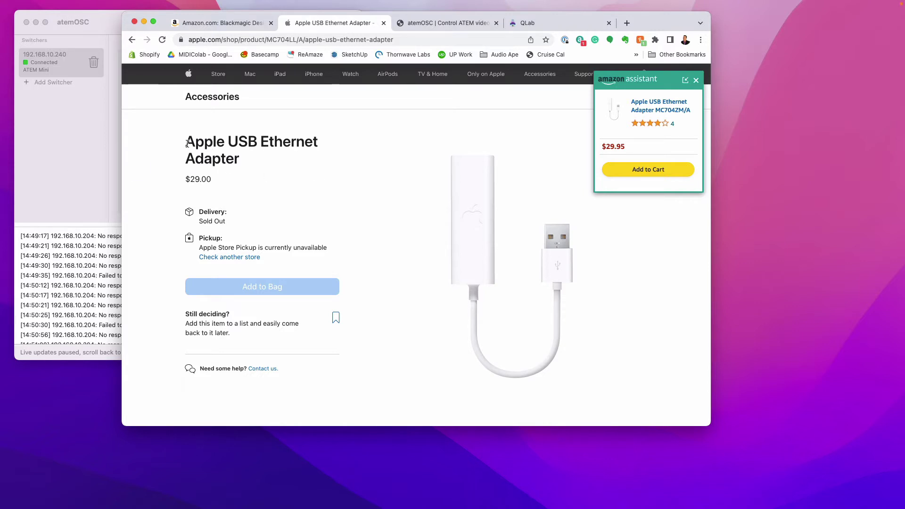
{"action": "left_click_drag", "start_coordinate": [188, 143], "coordinate": [245, 163]}
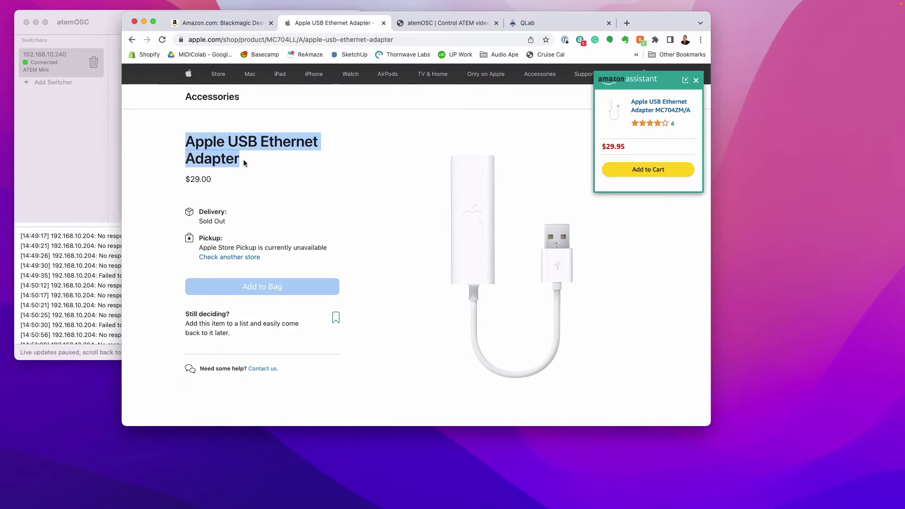
{"action": "left_click", "coordinate": [302, 175]}
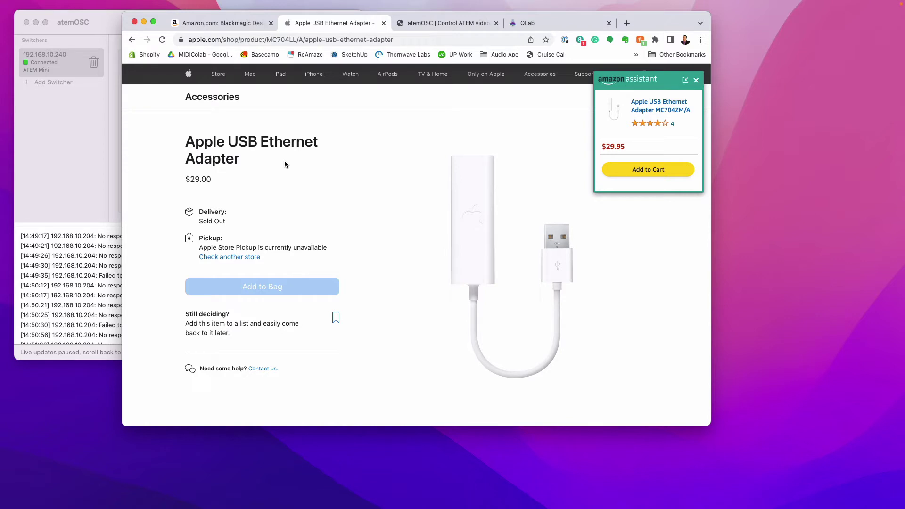
Step: Scroll through the atemOSC project page at atemosc.com
{"action": "left_click", "coordinate": [445, 23]}
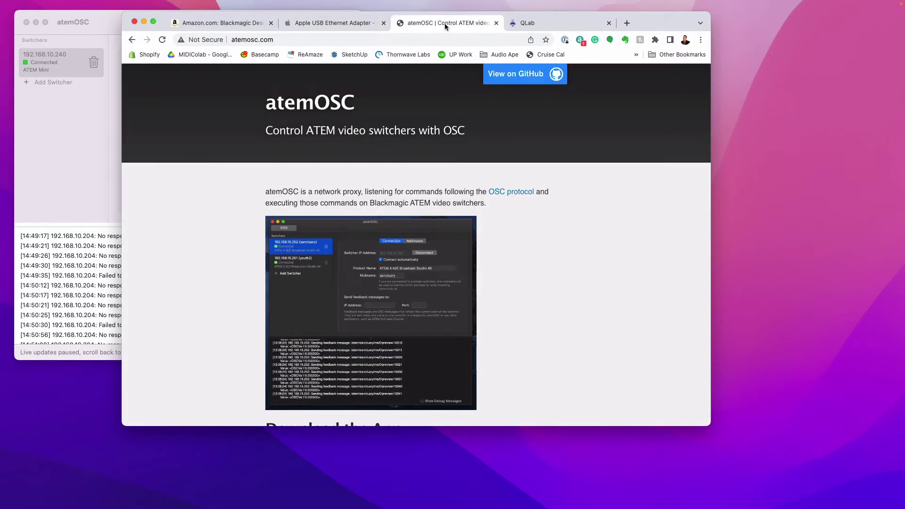
{"action": "scroll", "coordinate": [243, 255], "scroll_direction": "down", "scroll_amount": 2}
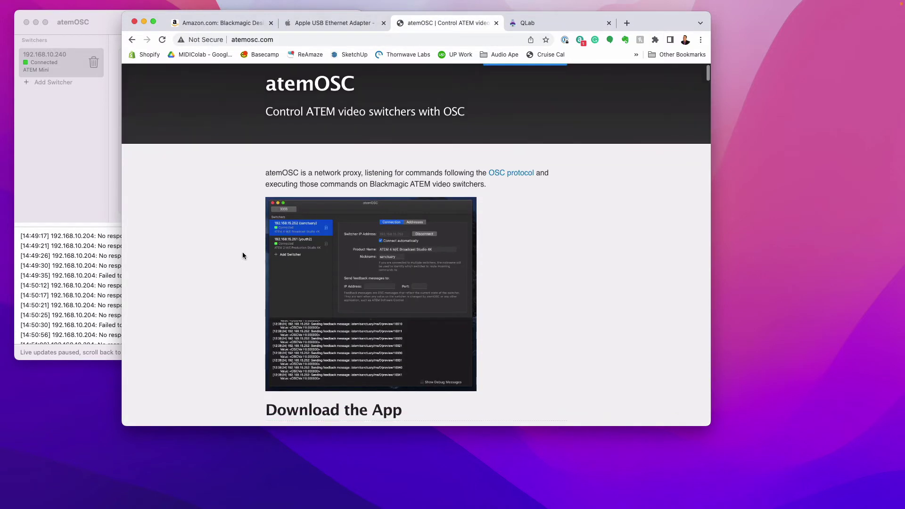
{"action": "scroll", "coordinate": [242, 256], "scroll_direction": "up", "scroll_amount": 1}
{"action": "scroll", "coordinate": [242, 256], "scroll_direction": "up", "scroll_amount": 1}
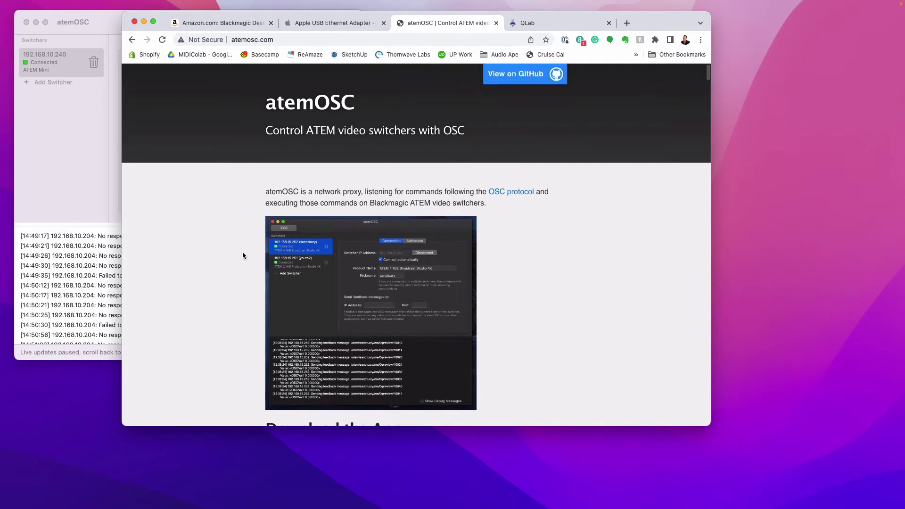
Step: Revisit the QLab, Amazon and Apple pages, end on atemOSC, and shift Chrome right
{"action": "left_click", "coordinate": [542, 23]}
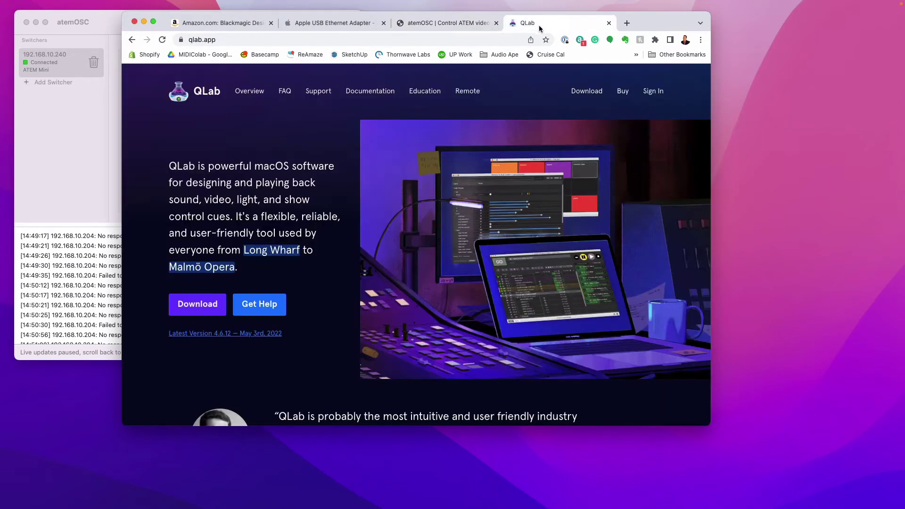
{"action": "left_click", "coordinate": [466, 24]}
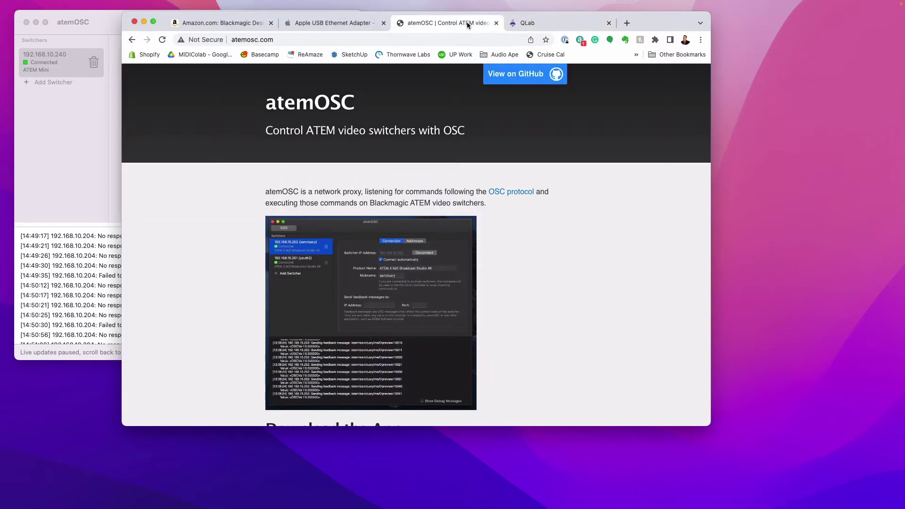
{"action": "left_click", "coordinate": [244, 21]}
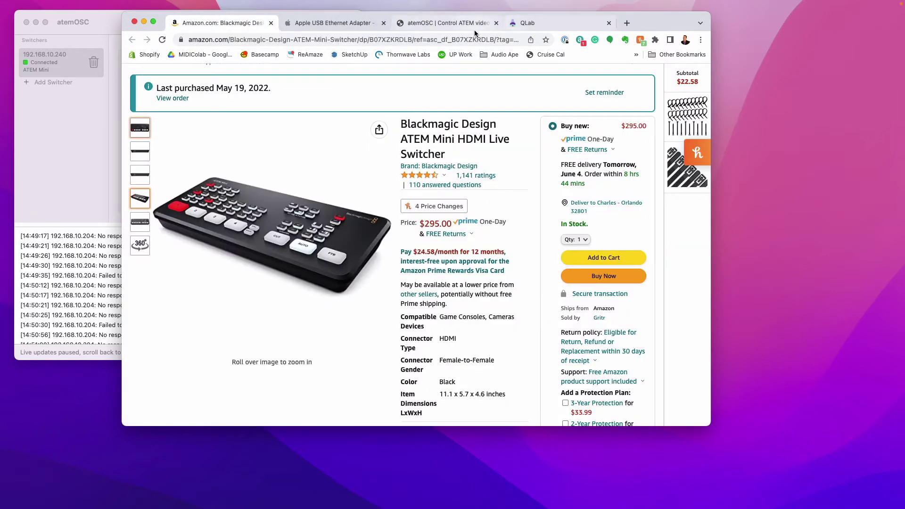
{"action": "left_click", "coordinate": [456, 26]}
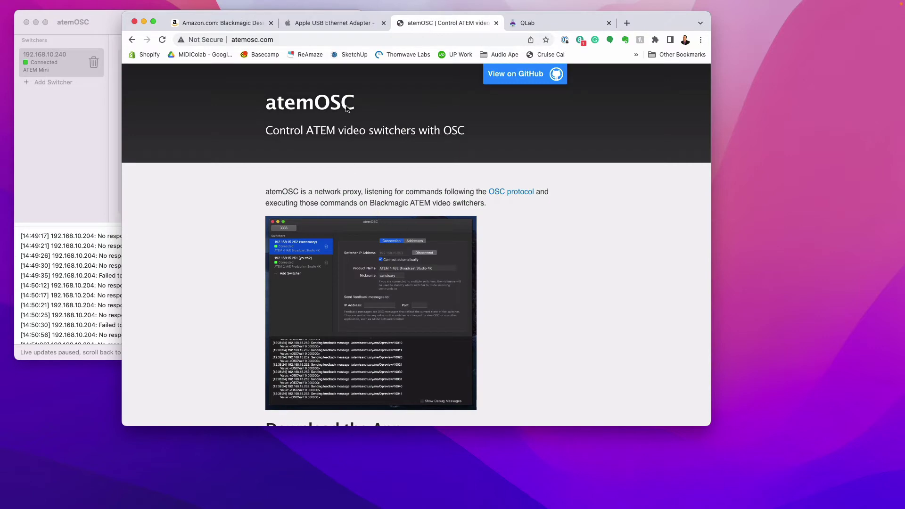
{"action": "left_click", "coordinate": [341, 26]}
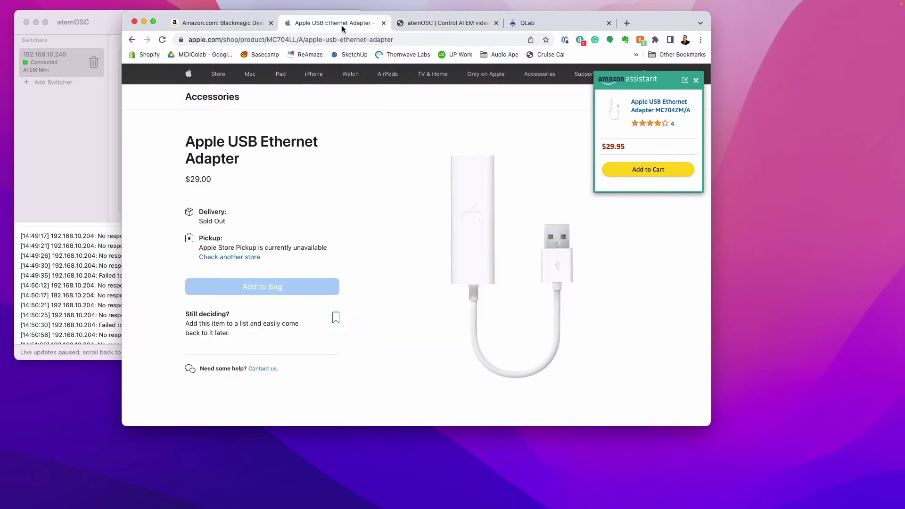
{"action": "left_click", "coordinate": [249, 18]}
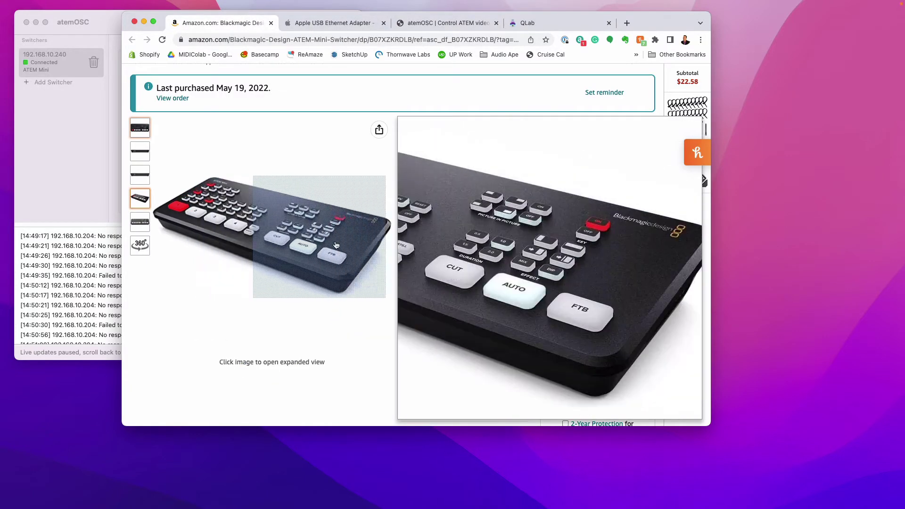
{"action": "left_click", "coordinate": [347, 24]}
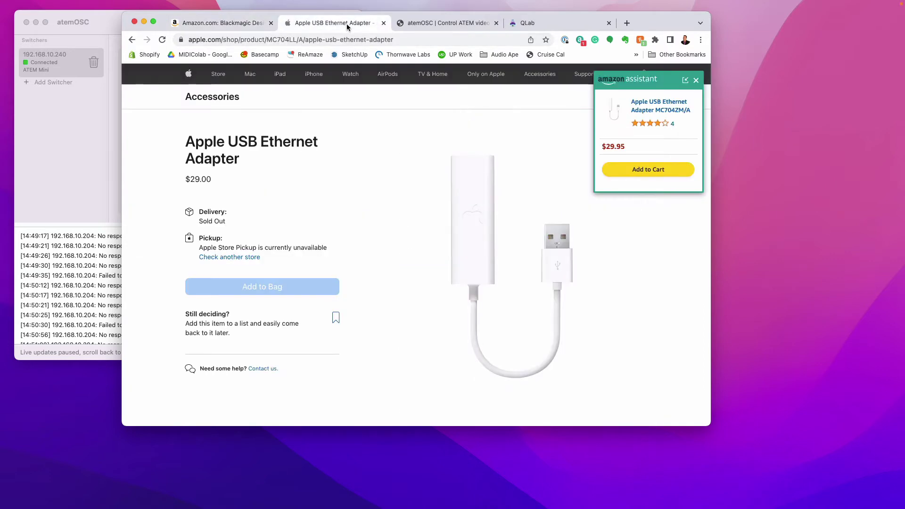
{"action": "left_click", "coordinate": [428, 24]}
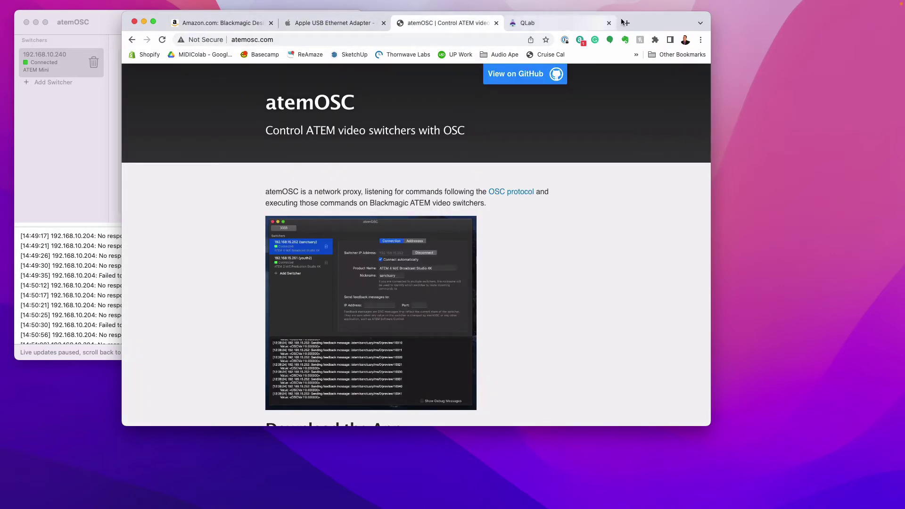
{"action": "left_click_drag", "start_coordinate": [658, 22], "coordinate": [833, 10]}
Step: Bring atemOSC forward, then view the Apple USB Ethernet Adapter's 192.168.10.100 settings in Network preferences
{"action": "left_click", "coordinate": [244, 21]}
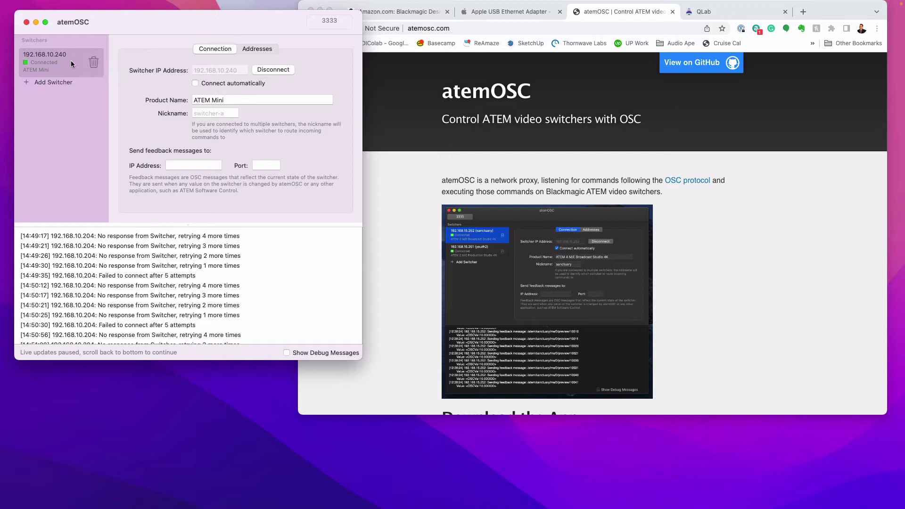
{"action": "mouse_move", "coordinate": [220, 507]}
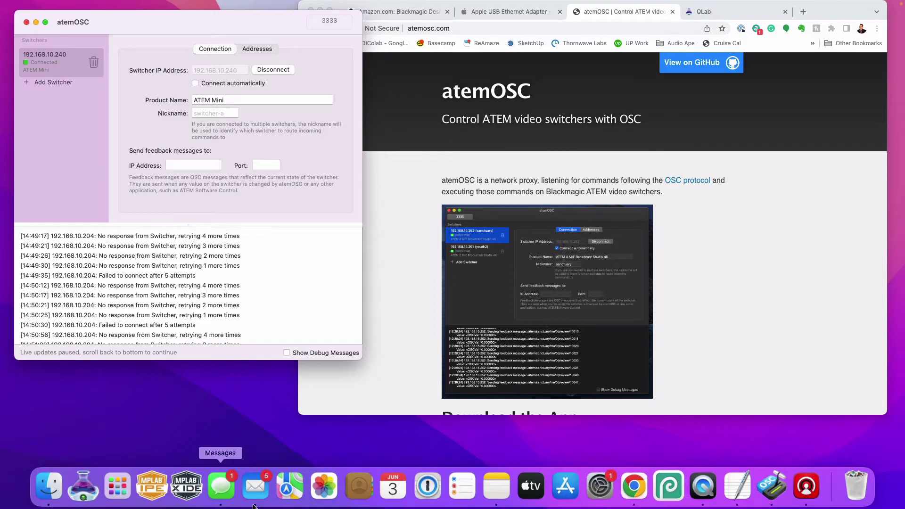
{"action": "left_click", "coordinate": [606, 492]}
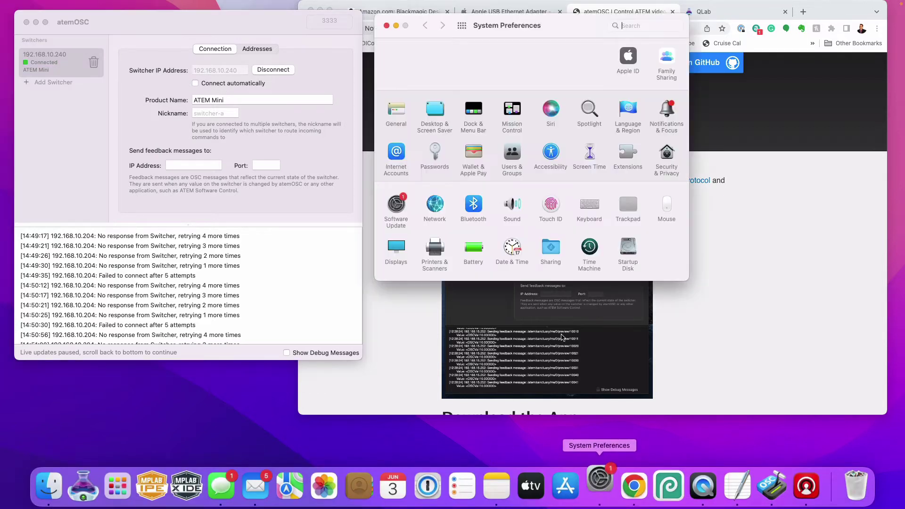
{"action": "left_click", "coordinate": [435, 205]}
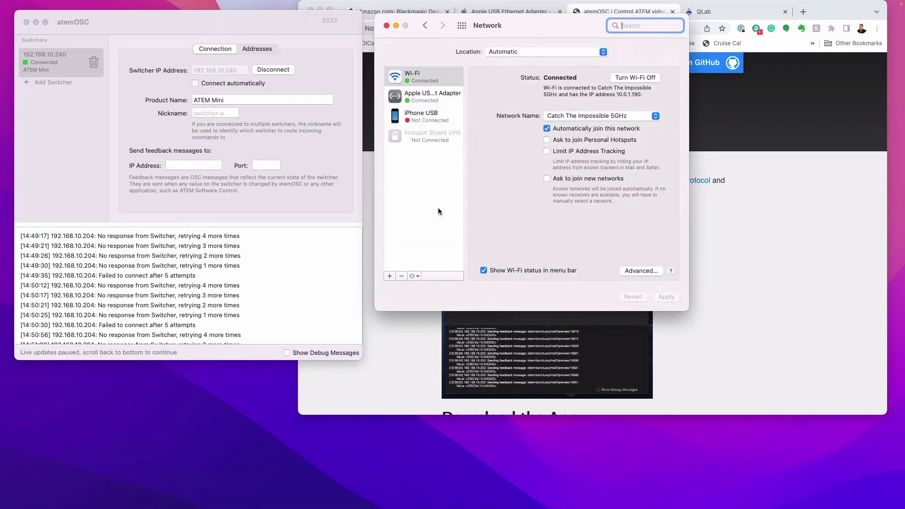
{"action": "left_click", "coordinate": [439, 94]}
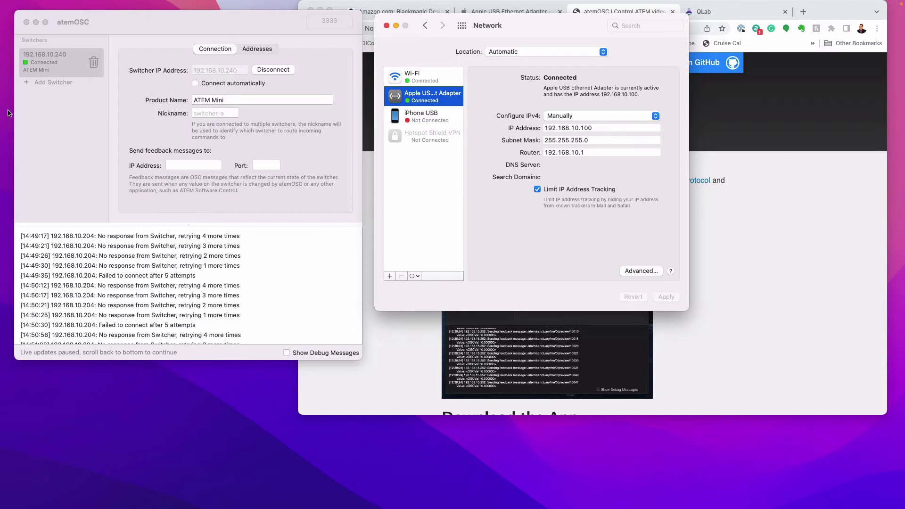
Step: Keep the adapter's Configure IPv4 option set to Manually
{"action": "left_click", "coordinate": [596, 115]}
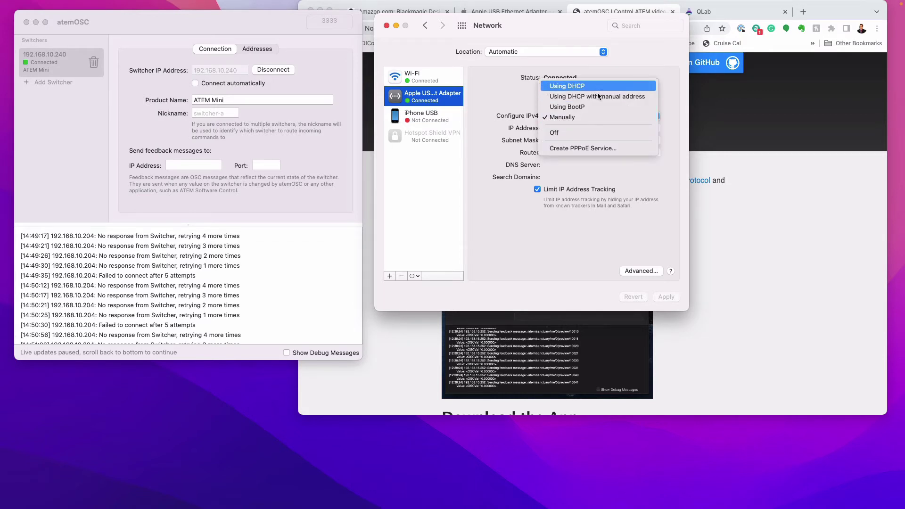
{"action": "left_click", "coordinate": [597, 117]}
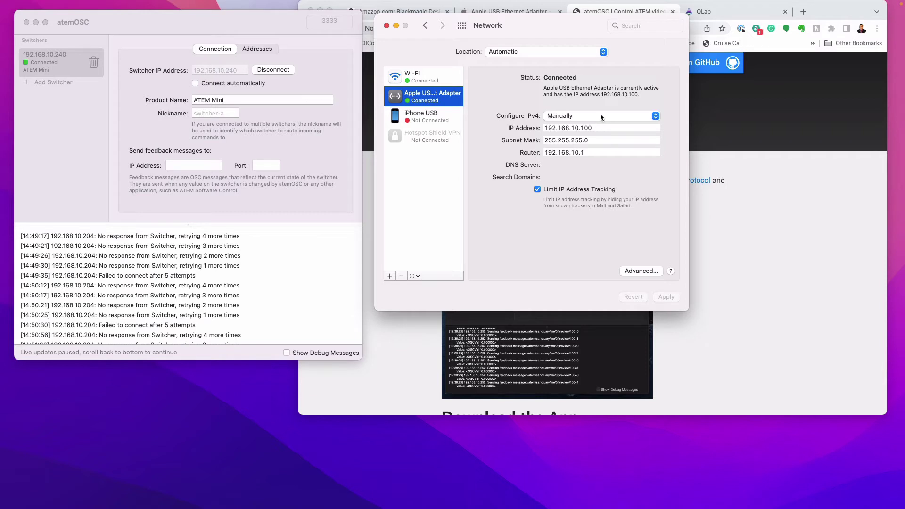
{"action": "left_click", "coordinate": [601, 116]}
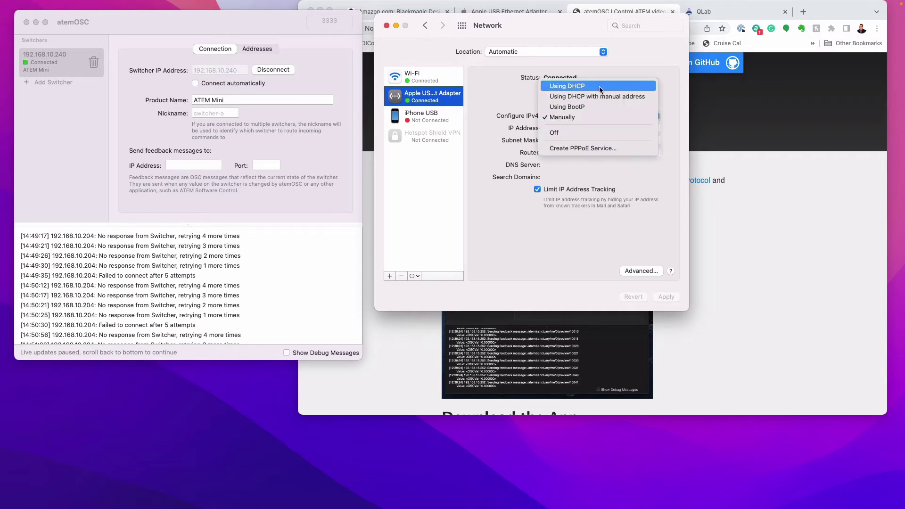
{"action": "left_click", "coordinate": [598, 117]}
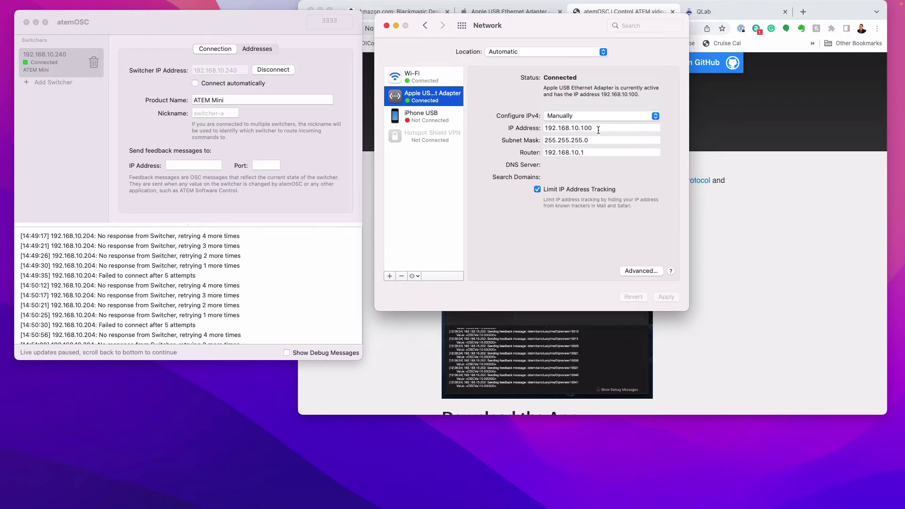
Step: Review IP 192.168.10.100, subnet 255.255.255.0 and router 192.168.10.1
{"action": "left_click", "coordinate": [598, 129]}
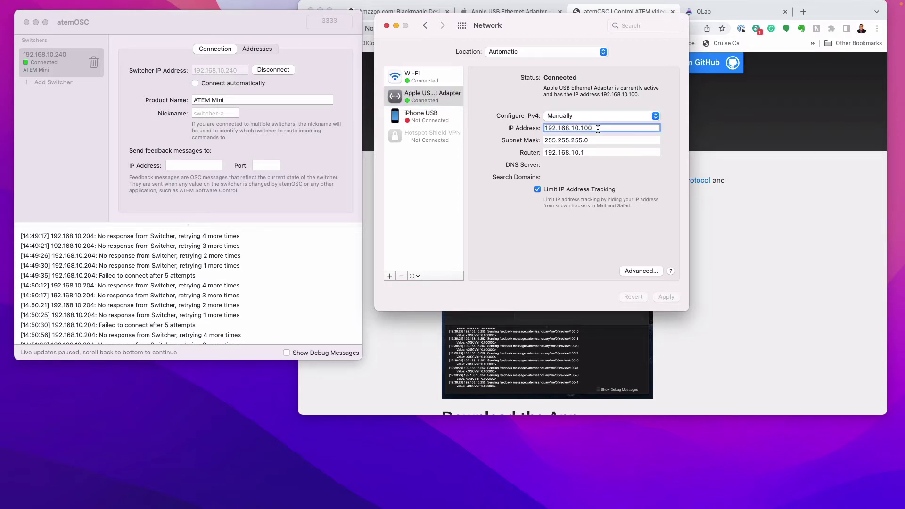
{"action": "left_click_drag", "start_coordinate": [598, 129], "coordinate": [582, 128]}
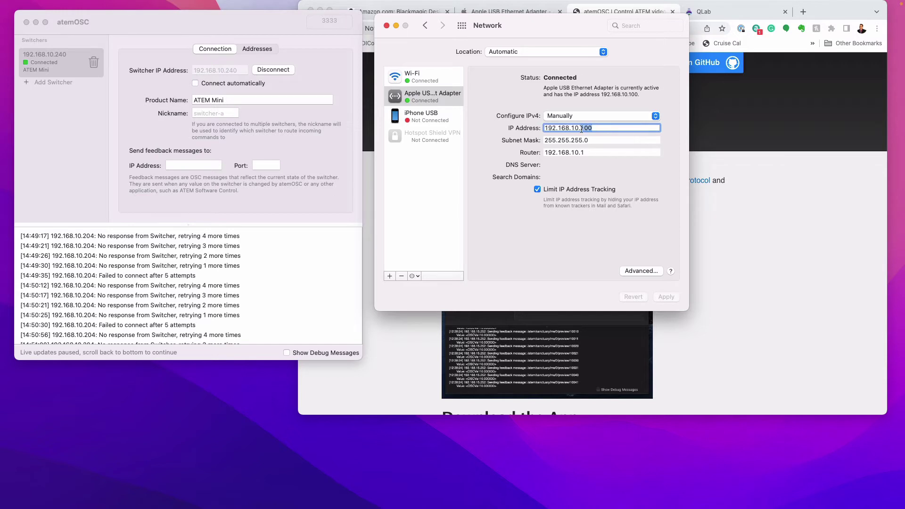
{"action": "left_click", "coordinate": [596, 143]}
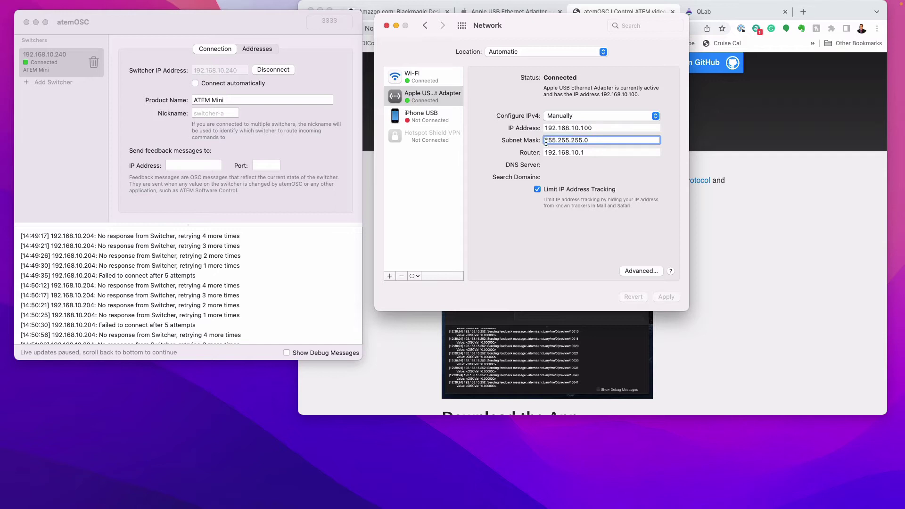
{"action": "left_click", "coordinate": [592, 151]}
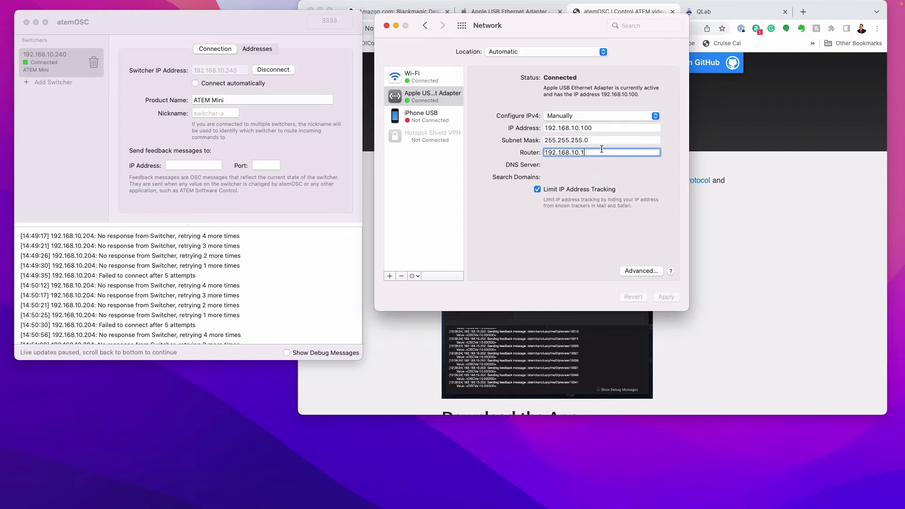
{"action": "left_click", "coordinate": [606, 128]}
{"action": "left_click", "coordinate": [604, 148]}
{"action": "left_click_drag", "start_coordinate": [625, 127], "coordinate": [533, 132]}
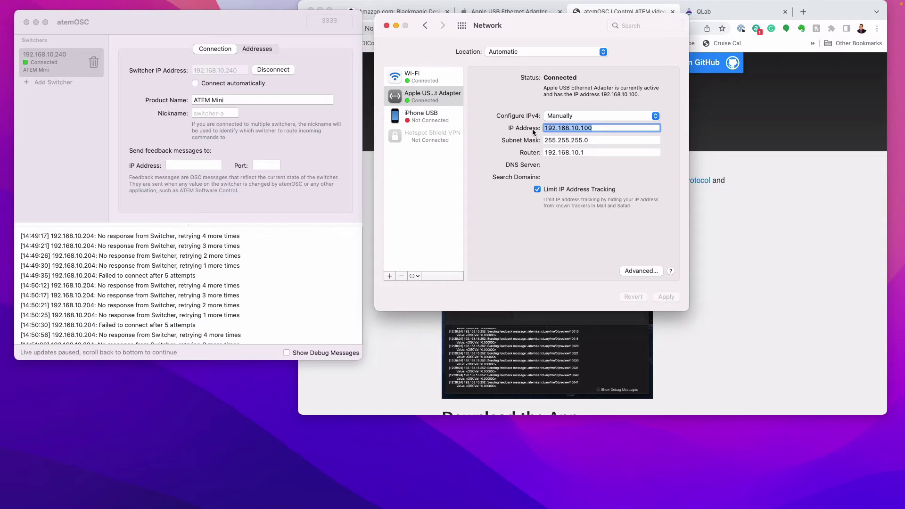
{"action": "left_click", "coordinate": [614, 139]}
{"action": "left_click", "coordinate": [605, 152]}
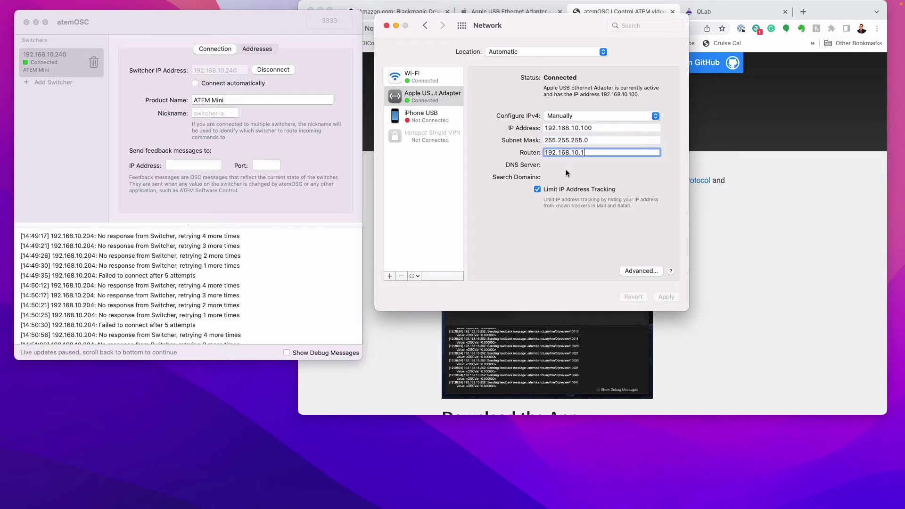
Step: Reselect the USB Ethernet adapter, confirm Manually and its 192.168.10.100 address, glancing at Wi-Fi
{"action": "left_click", "coordinate": [428, 100]}
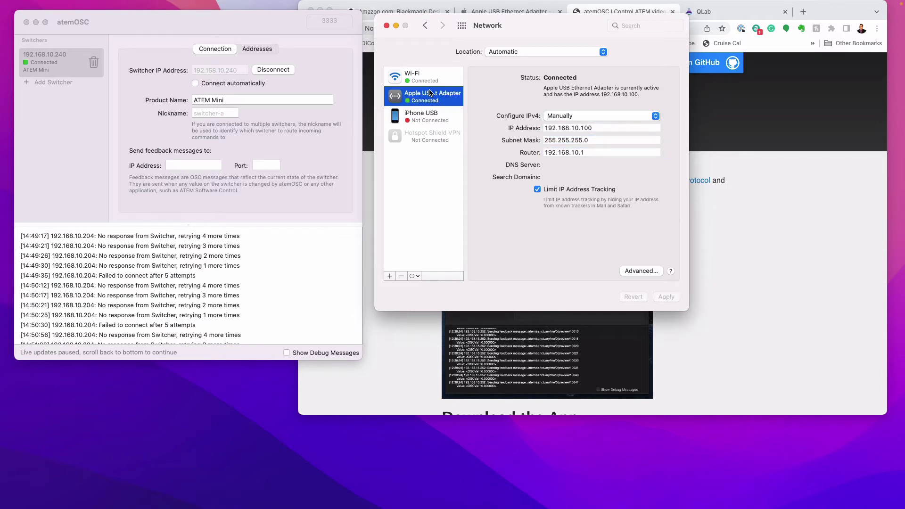
{"action": "left_click", "coordinate": [580, 116]}
{"action": "left_click", "coordinate": [580, 116]}
{"action": "left_click_drag", "start_coordinate": [608, 128], "coordinate": [534, 134]}
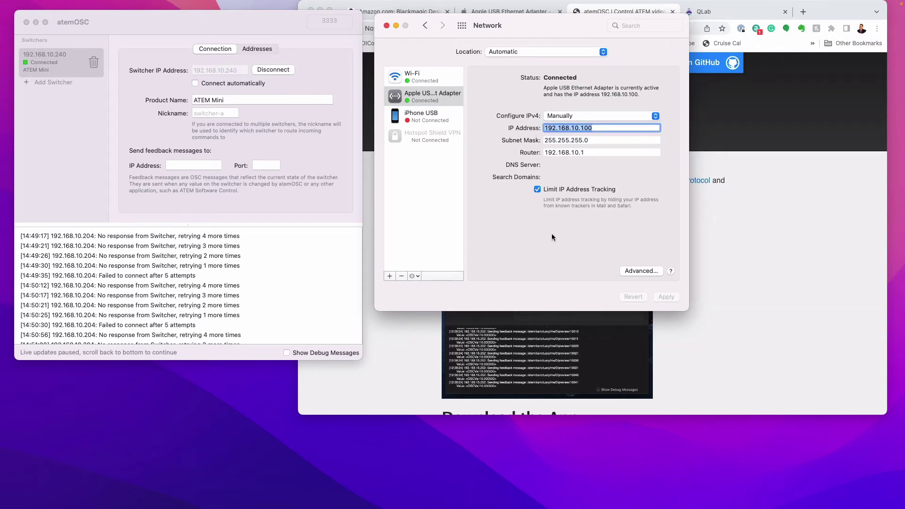
{"action": "left_click", "coordinate": [440, 84]}
{"action": "left_click", "coordinate": [441, 94]}
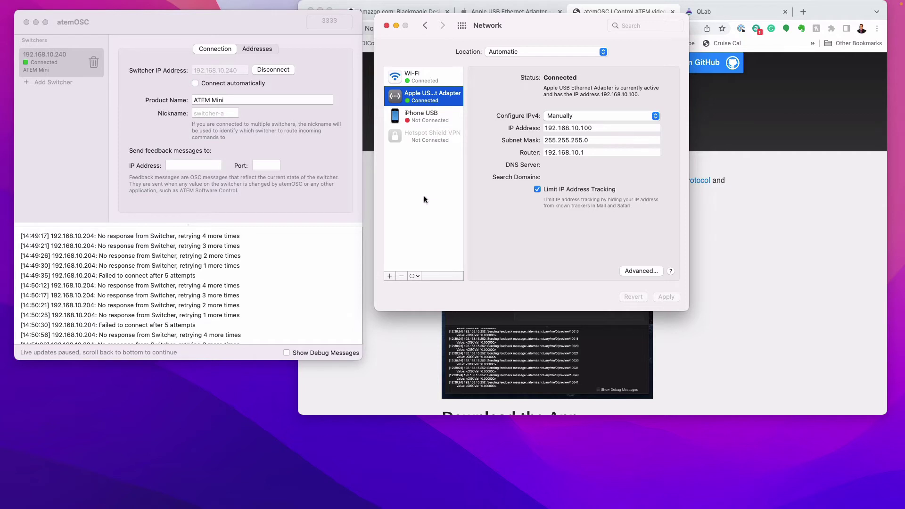
Step: Compare the Wi-Fi and USB Ethernet adapter service settings
{"action": "left_click", "coordinate": [434, 77]}
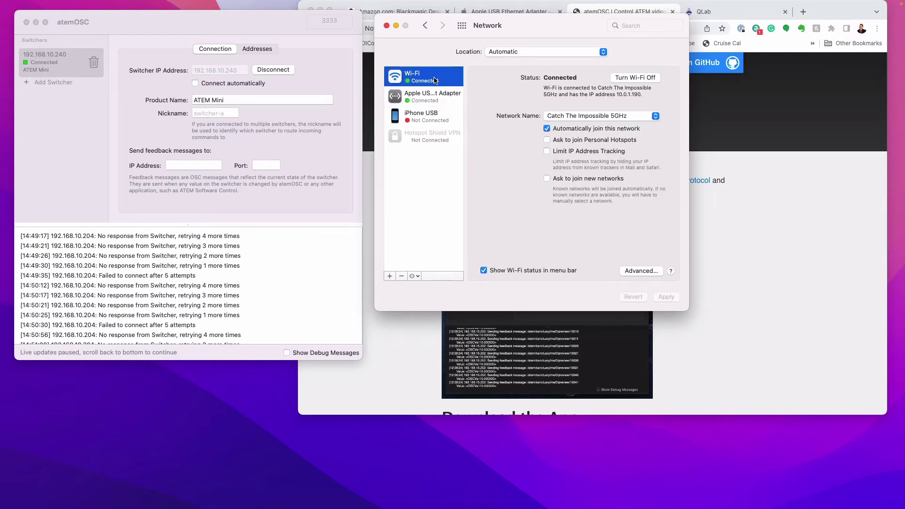
{"action": "left_click", "coordinate": [435, 96]}
{"action": "left_click", "coordinate": [434, 77]}
{"action": "left_click", "coordinate": [433, 100]}
Step: Review the network service order with Wi-Fi, iPhone USB and the USB Ethernet adapter, then confirm
{"action": "left_click", "coordinate": [417, 276]}
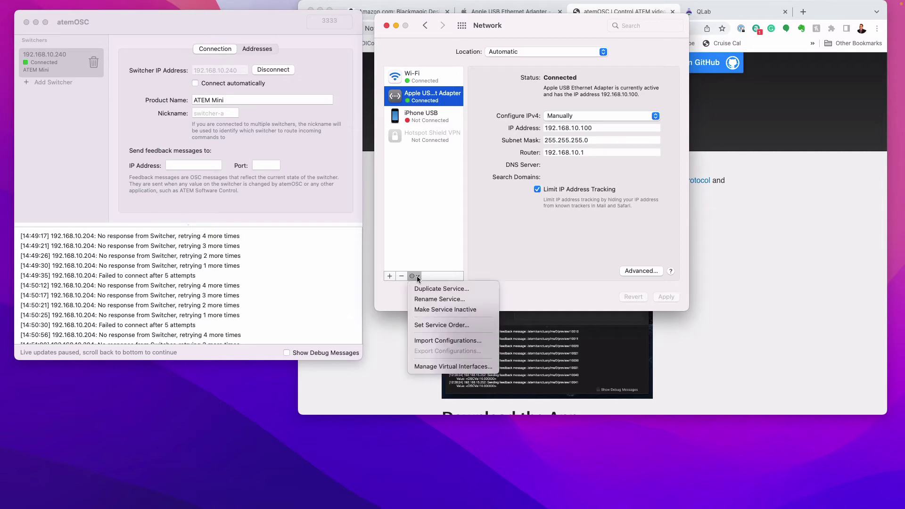
{"action": "left_click", "coordinate": [431, 324]}
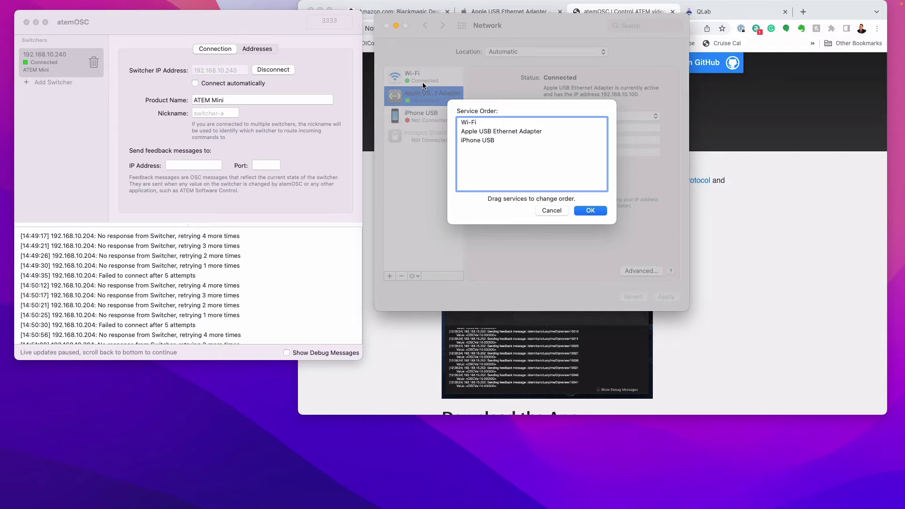
{"action": "left_click", "coordinate": [485, 139]}
{"action": "left_click_drag", "start_coordinate": [484, 132], "coordinate": [486, 142]}
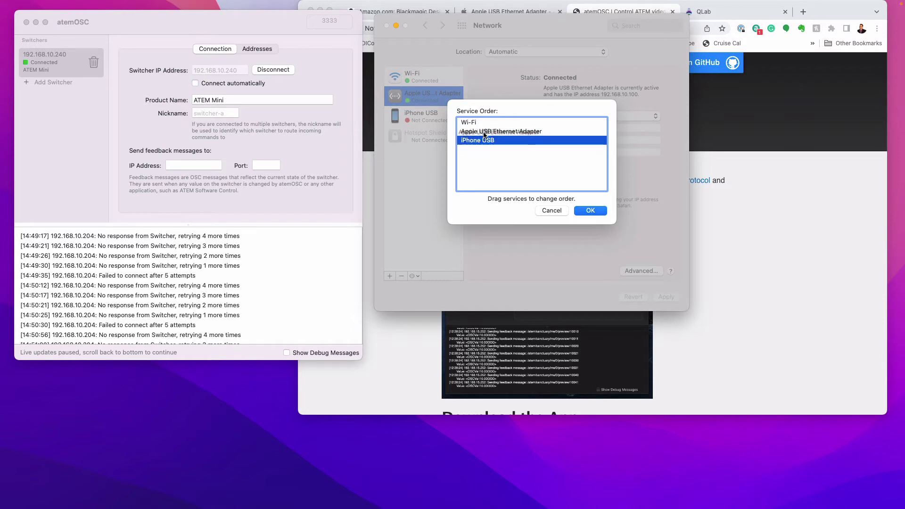
{"action": "left_click", "coordinate": [484, 123]}
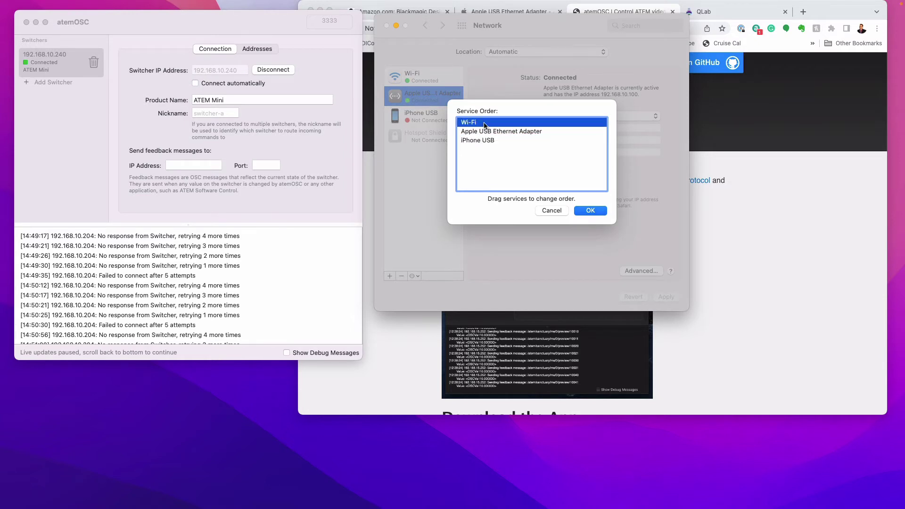
{"action": "left_click", "coordinate": [485, 133]}
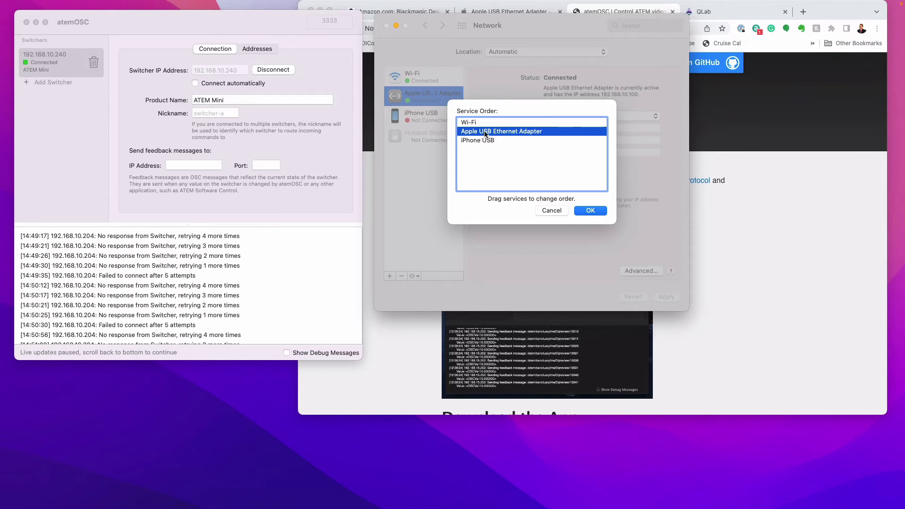
{"action": "left_click", "coordinate": [586, 212]}
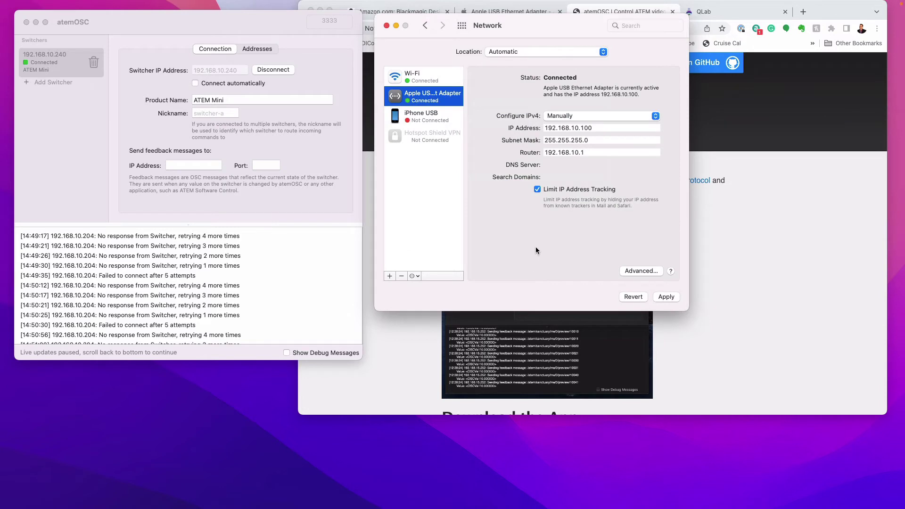
Step: Recheck IP, subnet and router 192.168.10.1, apply the settings and close Network preferences
{"action": "left_click", "coordinate": [603, 128]}
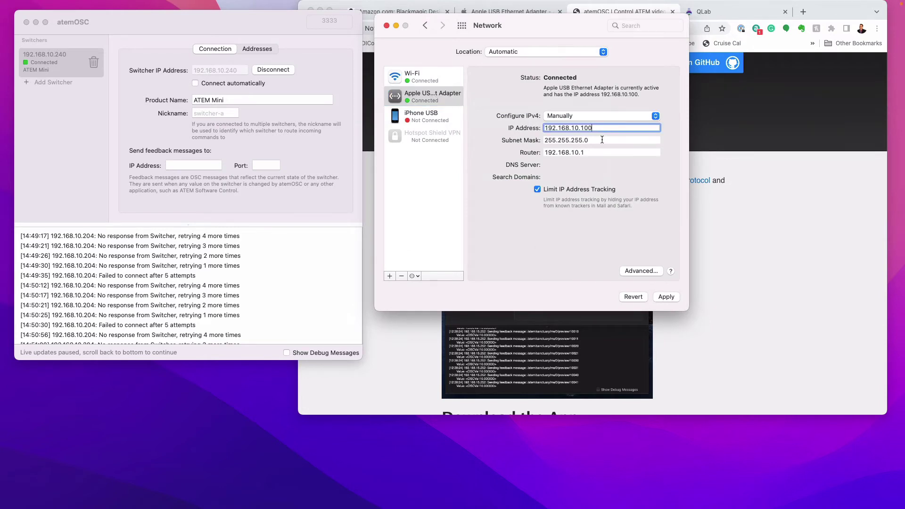
{"action": "left_click", "coordinate": [602, 140]}
{"action": "left_click", "coordinate": [599, 153]}
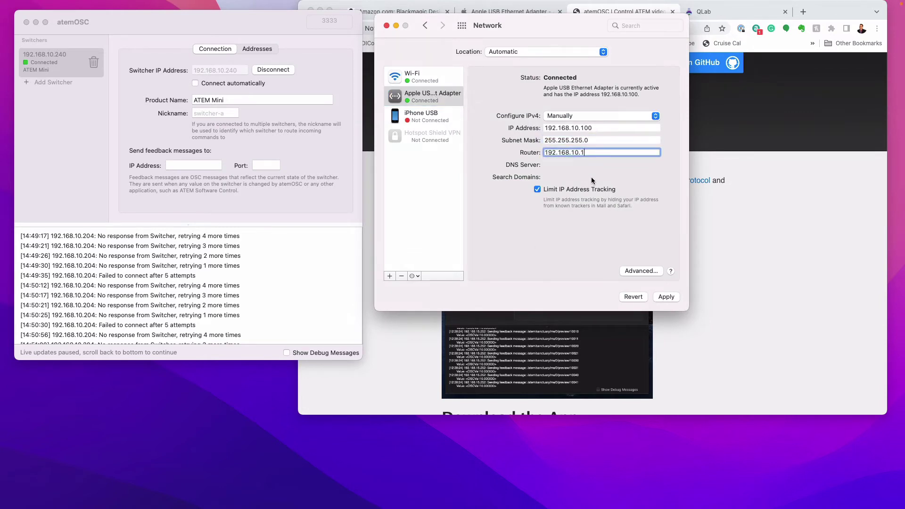
{"action": "left_click", "coordinate": [666, 295]}
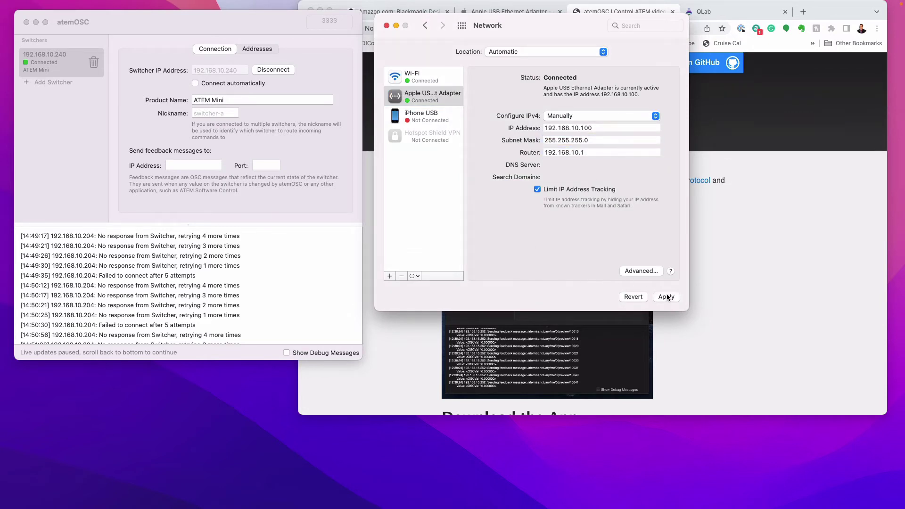
{"action": "left_click", "coordinate": [387, 26]}
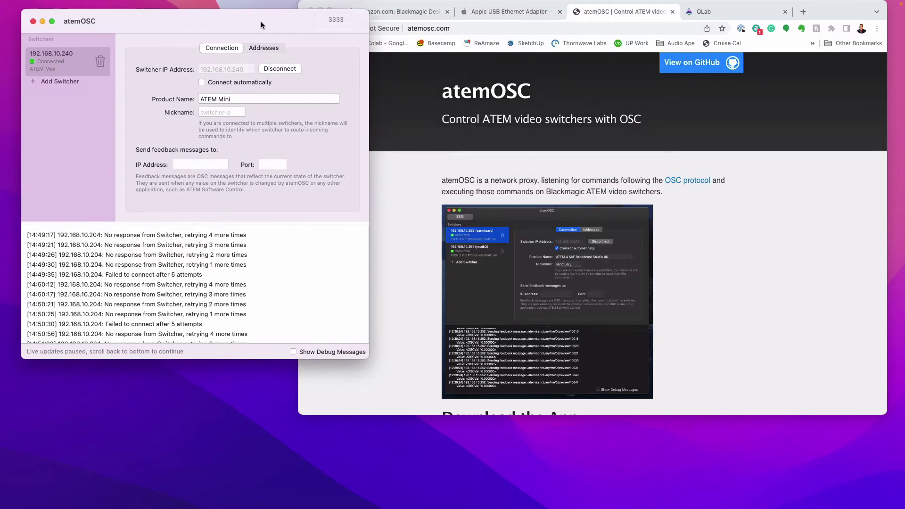
Step: Disconnect atemOSC from the ATEM Mini at 192.168.10.240 and select its Switcher IP Address field
{"action": "left_click_drag", "start_coordinate": [262, 22], "coordinate": [247, 17]}
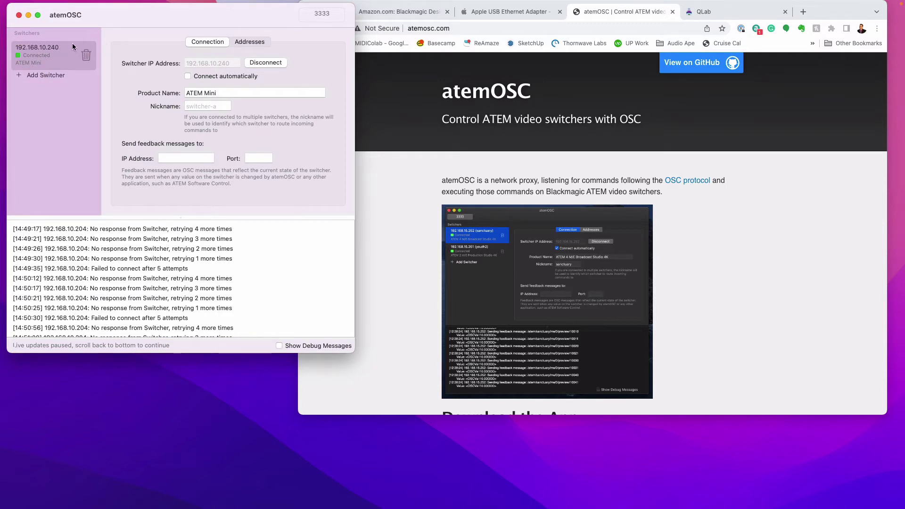
{"action": "left_click", "coordinate": [67, 64]}
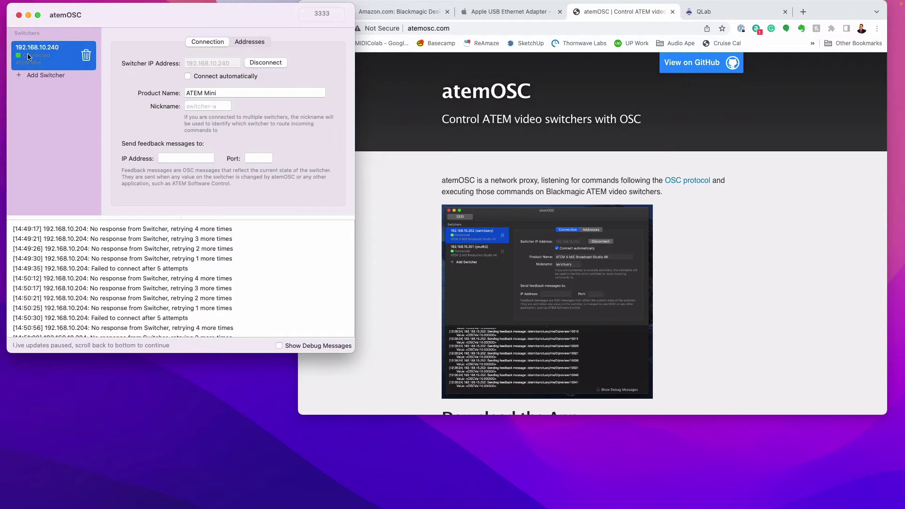
{"action": "left_click", "coordinate": [251, 41]}
{"action": "left_click", "coordinate": [220, 40]}
{"action": "left_click", "coordinate": [264, 62]}
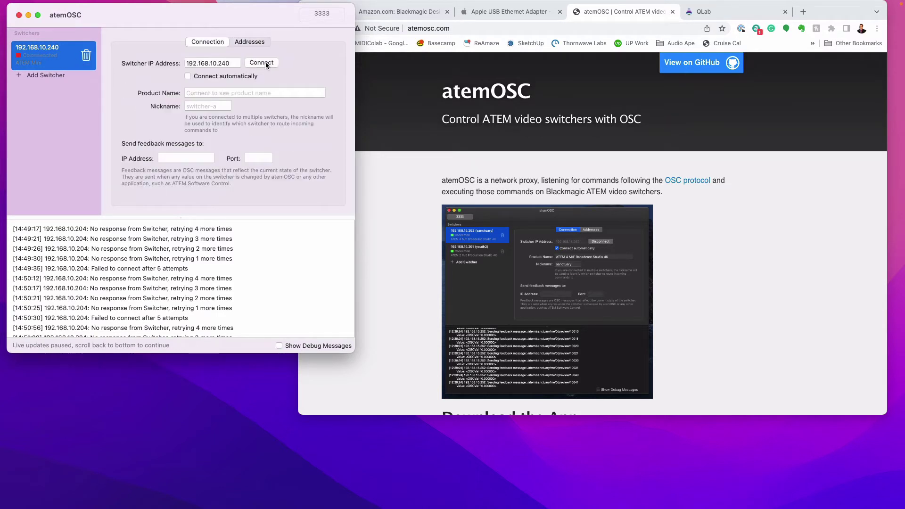
{"action": "left_click", "coordinate": [238, 64]}
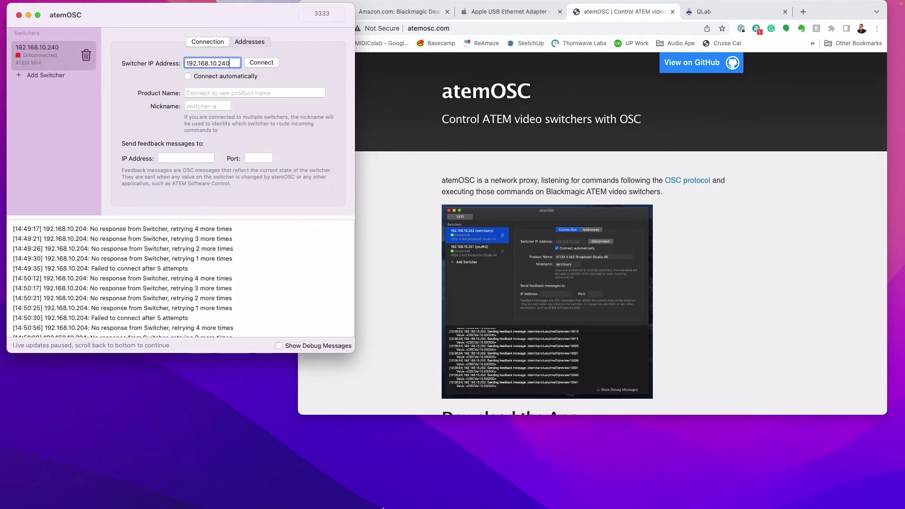
Step: In ATEM Software Control, cycle program output through cameras 1–4, ending on camera 4
{"action": "mouse_move", "coordinate": [668, 495]}
{"action": "left_click", "coordinate": [807, 488]}
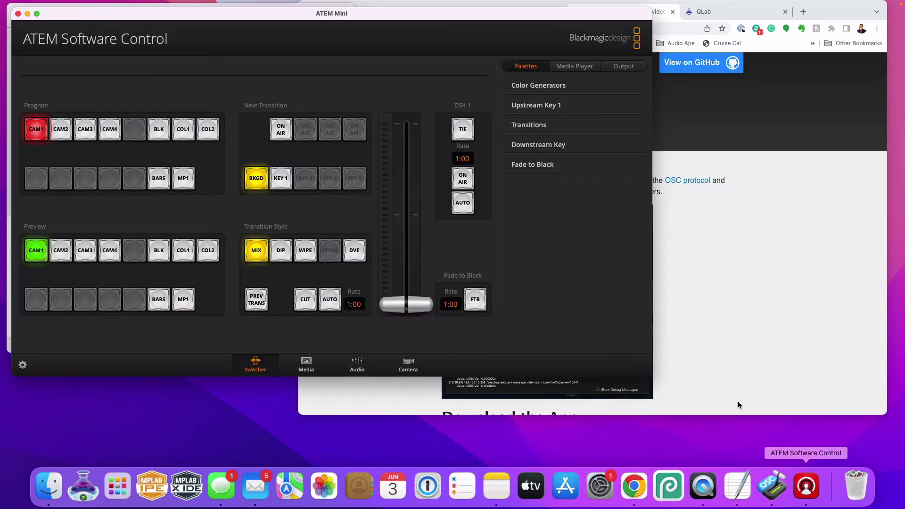
{"action": "left_click", "coordinate": [64, 137]}
{"action": "left_click", "coordinate": [80, 136]}
{"action": "left_click", "coordinate": [100, 129]}
{"action": "left_click", "coordinate": [34, 132]}
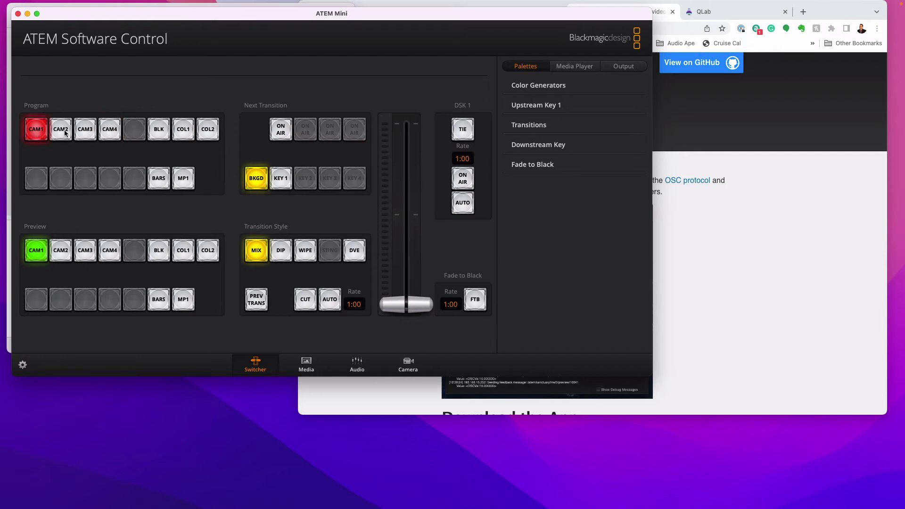
{"action": "left_click", "coordinate": [66, 134]}
{"action": "left_click", "coordinate": [87, 136]}
{"action": "left_click", "coordinate": [107, 136]}
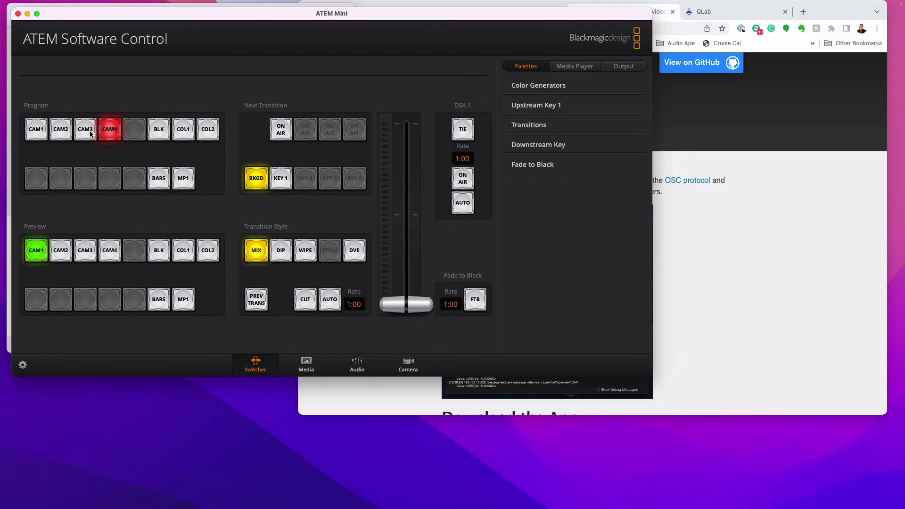
{"action": "left_click", "coordinate": [87, 136]}
{"action": "left_click", "coordinate": [61, 133]}
{"action": "left_click", "coordinate": [36, 133]}
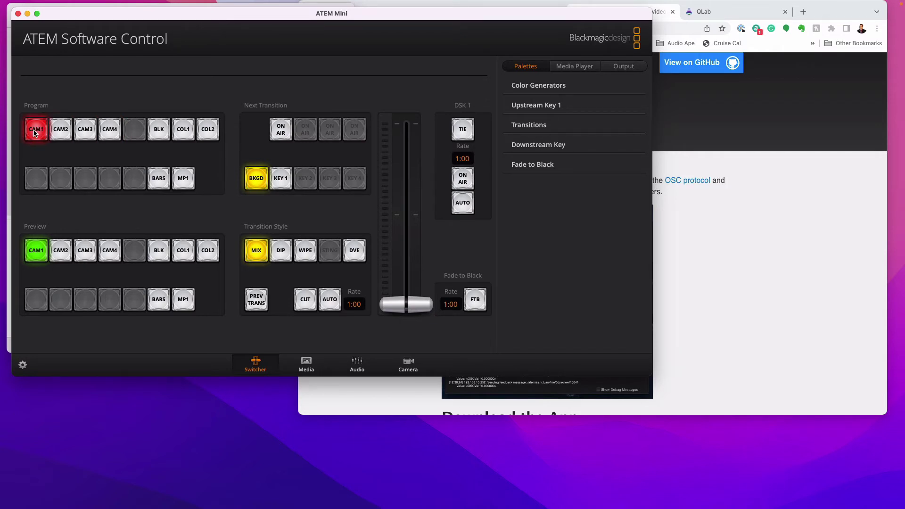
{"action": "left_click", "coordinate": [112, 135]}
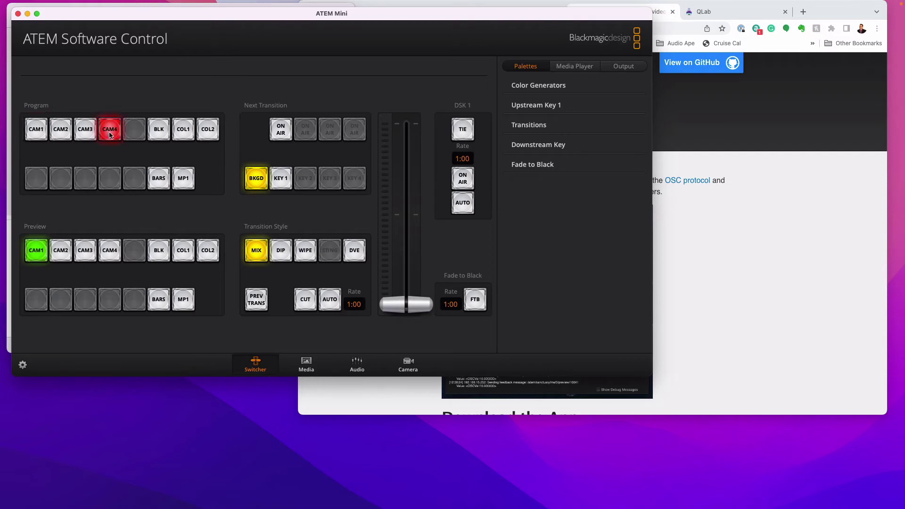
Step: Confirm the switcher's manual connection IP is 192.168.10.240
{"action": "left_click", "coordinate": [42, 5]}
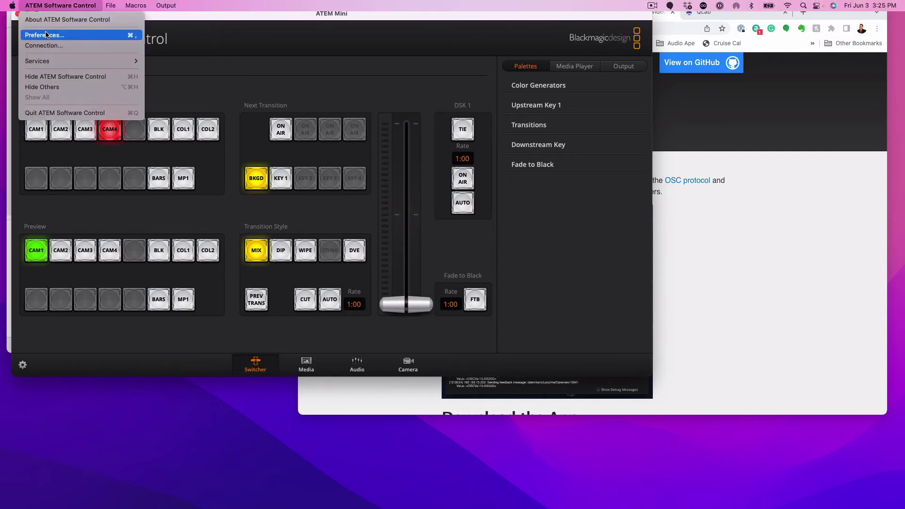
{"action": "left_click", "coordinate": [46, 47]}
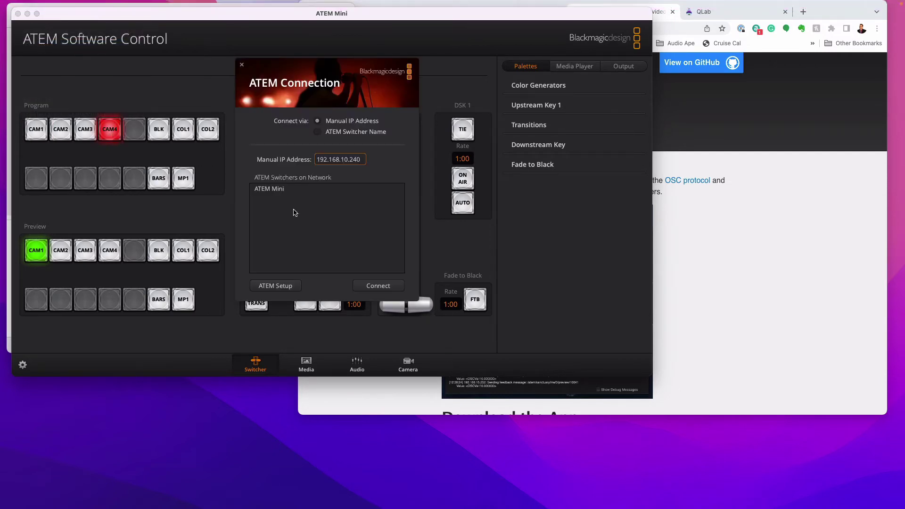
{"action": "left_click_drag", "start_coordinate": [365, 159], "coordinate": [314, 159]}
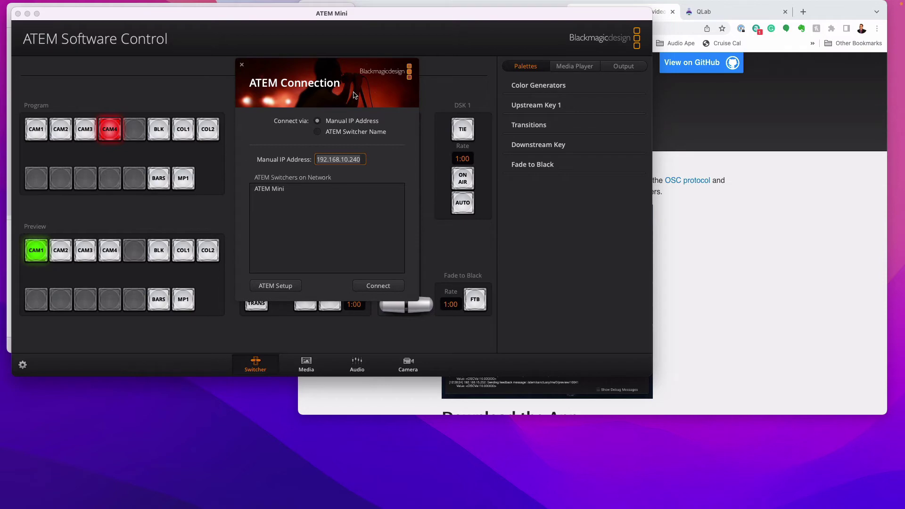
{"action": "left_click", "coordinate": [242, 65]}
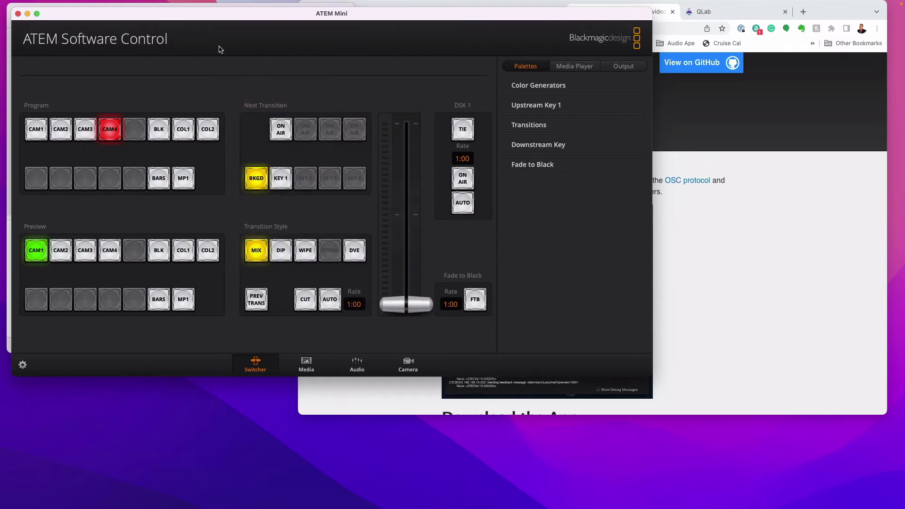
Step: Move the switcher window aside, recheck its connection settings, then close the ATEM Mini window
{"action": "left_click_drag", "start_coordinate": [180, 17], "coordinate": [529, 147]}
{"action": "left_click", "coordinate": [188, 21]}
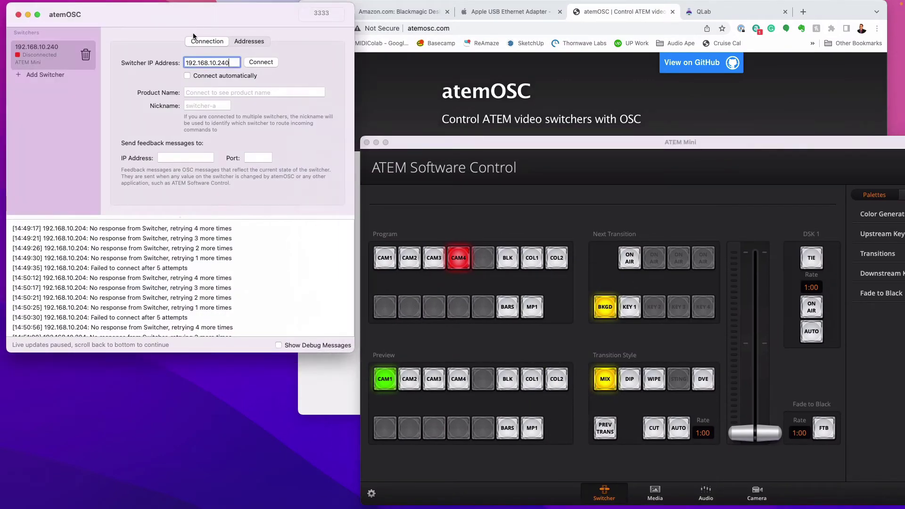
{"action": "left_click", "coordinate": [396, 143]}
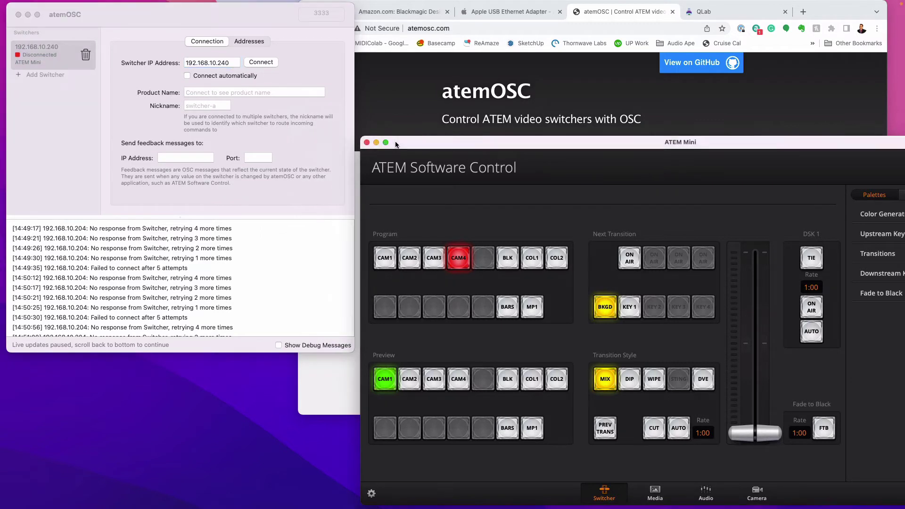
{"action": "left_click", "coordinate": [86, 4]}
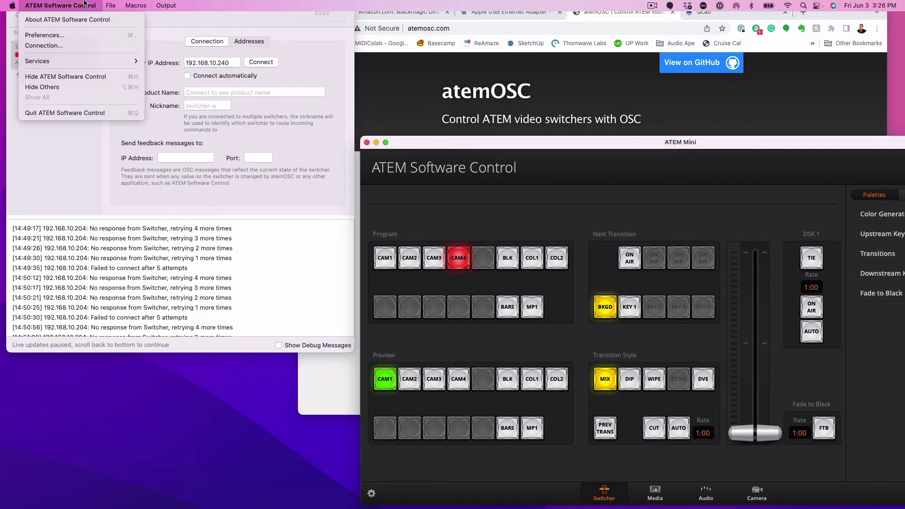
{"action": "left_click", "coordinate": [77, 45]}
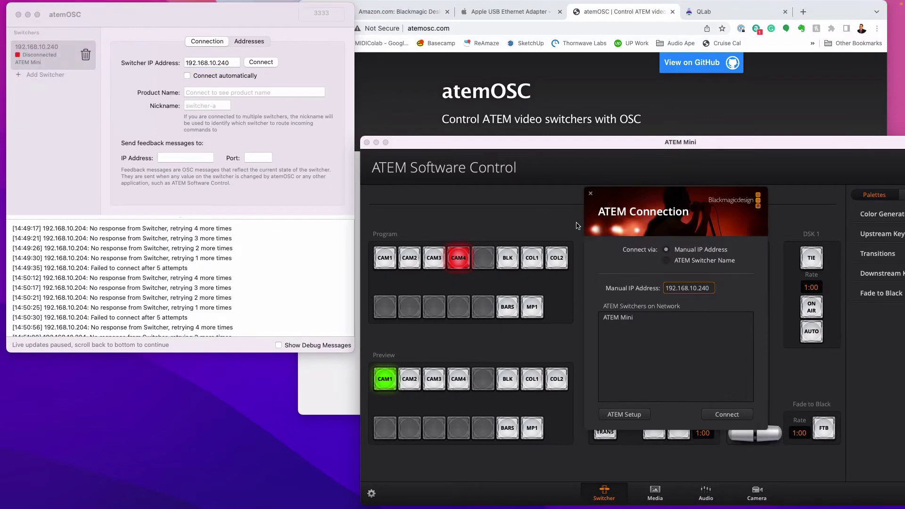
{"action": "left_click", "coordinate": [591, 193]}
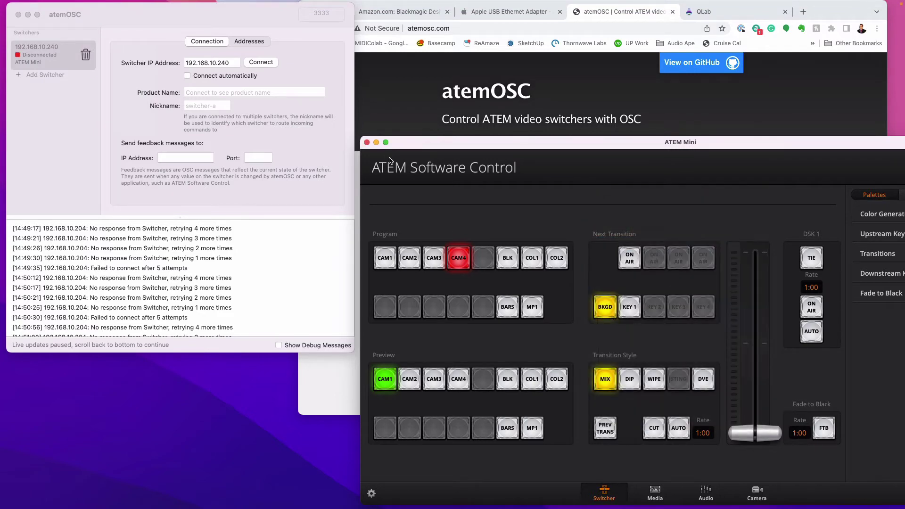
{"action": "left_click", "coordinate": [367, 142]}
{"action": "key", "text": "ctrl+Up"}
Step: Verify the USB Ethernet adapter's IP 192.168.10.100, then reconnect atemOSC to the ATEM Mini at 192.168.10.240
{"action": "left_click", "coordinate": [625, 490]}
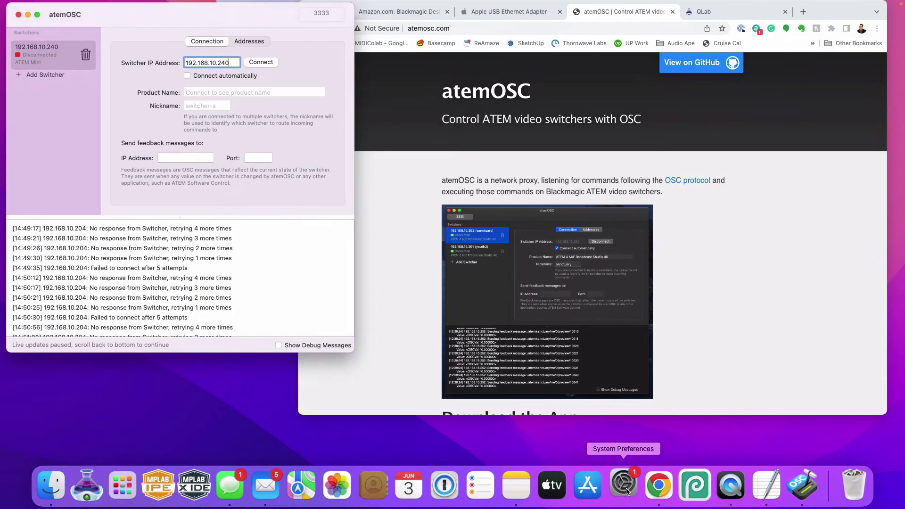
{"action": "left_click", "coordinate": [627, 490]}
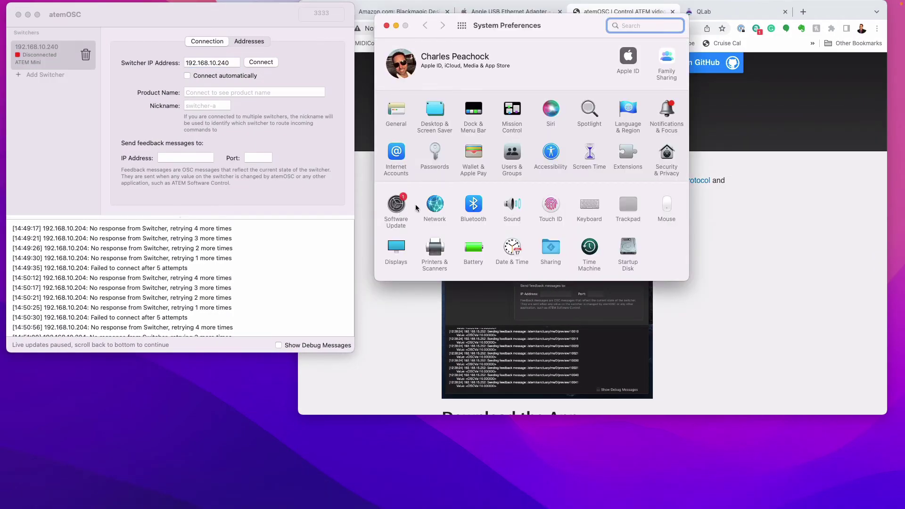
{"action": "left_click", "coordinate": [430, 206]}
{"action": "left_click", "coordinate": [437, 96]}
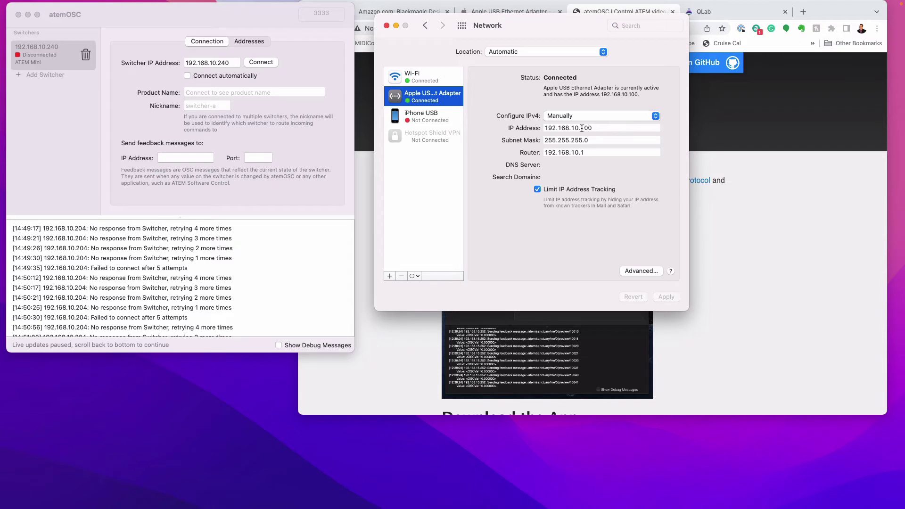
{"action": "double_click", "coordinate": [600, 128]}
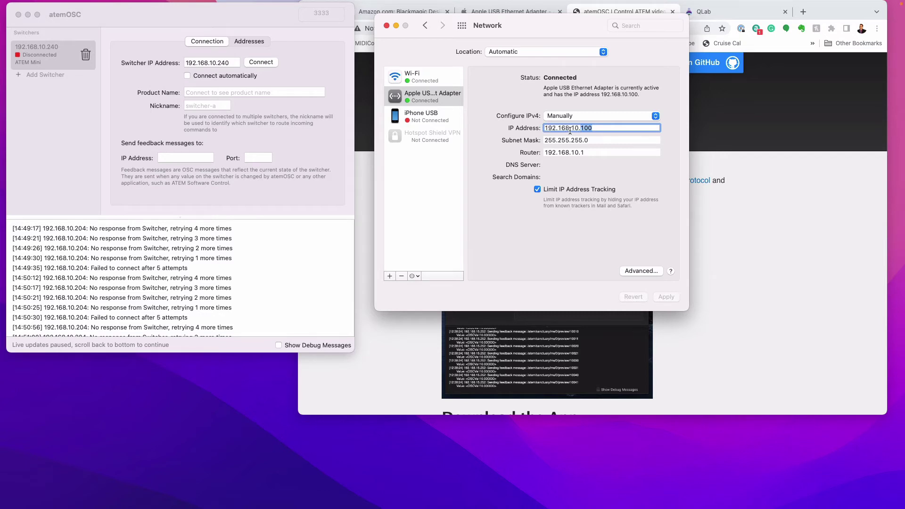
{"action": "left_click", "coordinate": [601, 128]}
{"action": "left_click_drag", "start_coordinate": [600, 127], "coordinate": [582, 127]}
{"action": "left_click", "coordinate": [598, 127]}
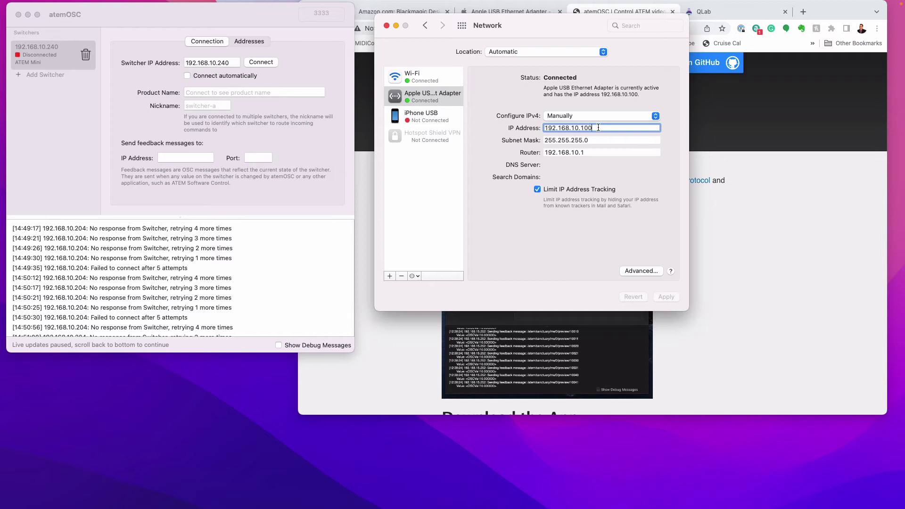
{"action": "left_click", "coordinate": [233, 62]}
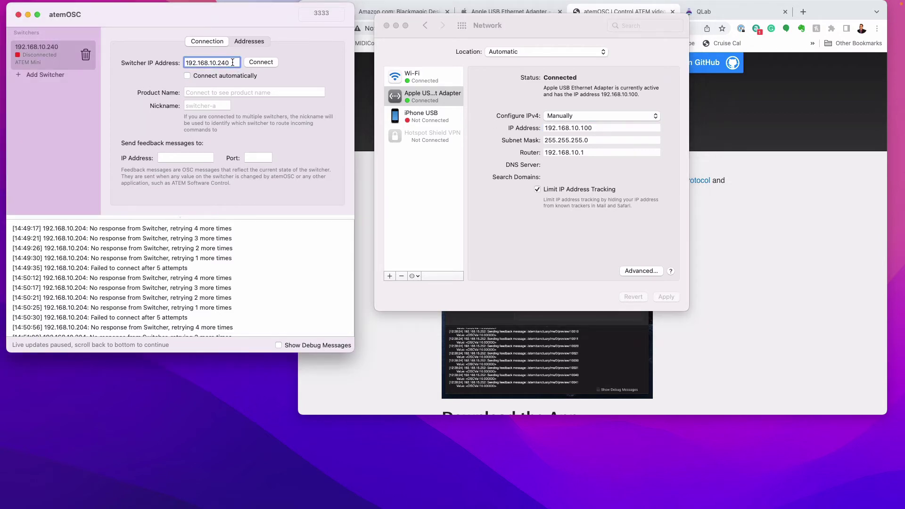
{"action": "left_click", "coordinate": [261, 62]}
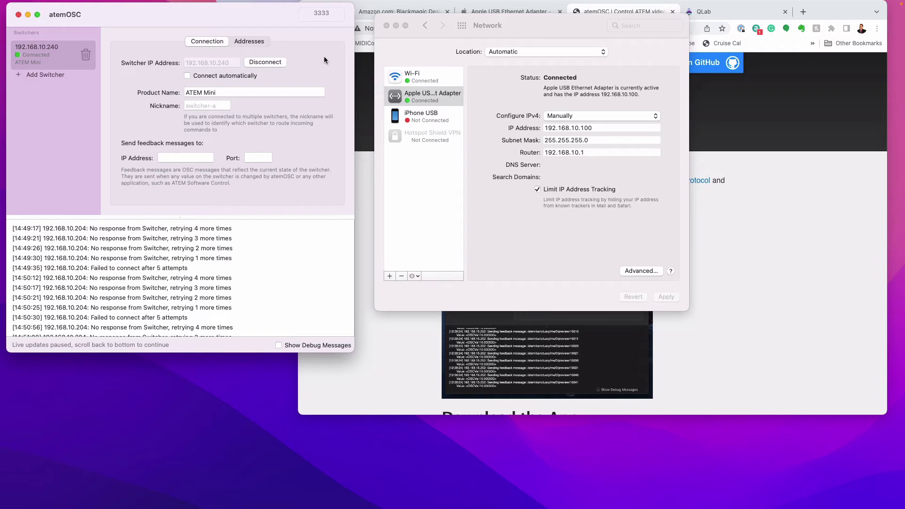
Step: Show Chrome's QLab web page, with the connected atemOSC window nudged slightly down and right
{"action": "left_click", "coordinate": [387, 26]}
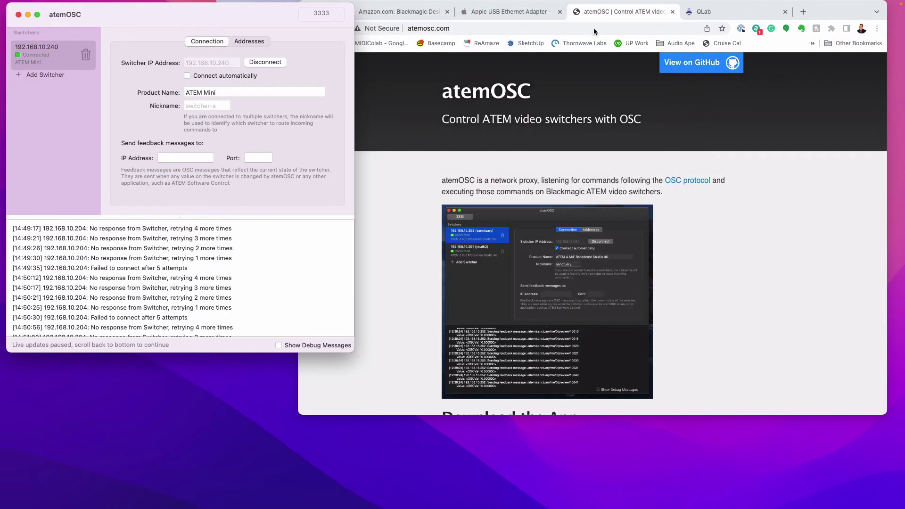
{"action": "left_click", "coordinate": [730, 14]}
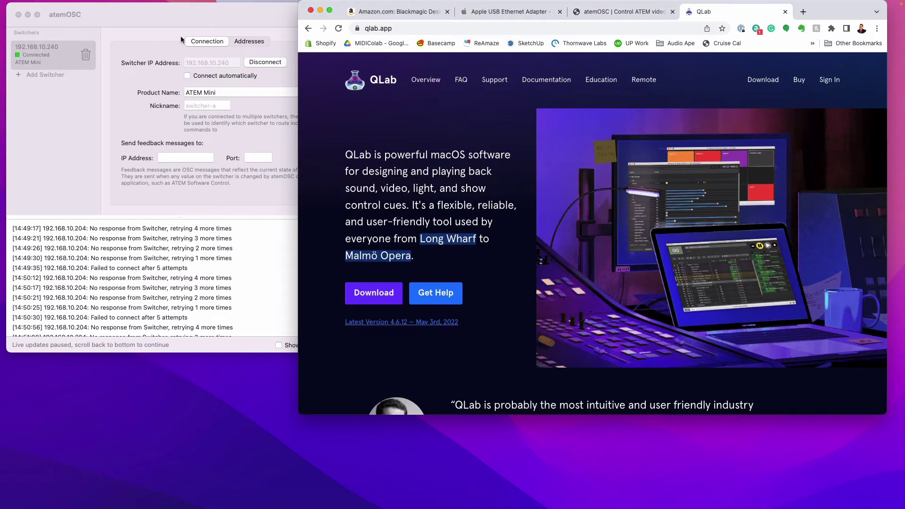
{"action": "left_click", "coordinate": [165, 12]}
{"action": "left_click_drag", "start_coordinate": [165, 12], "coordinate": [183, 34]}
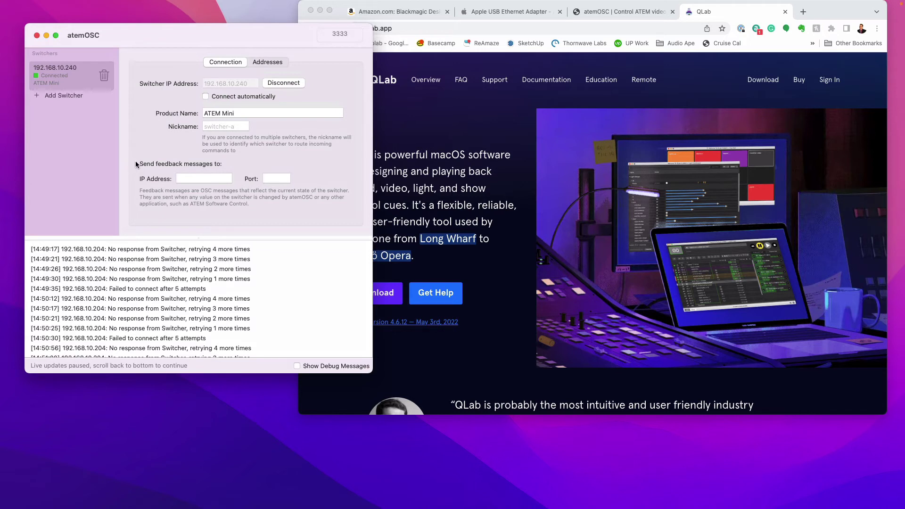
{"action": "mouse_move", "coordinate": [226, 499]}
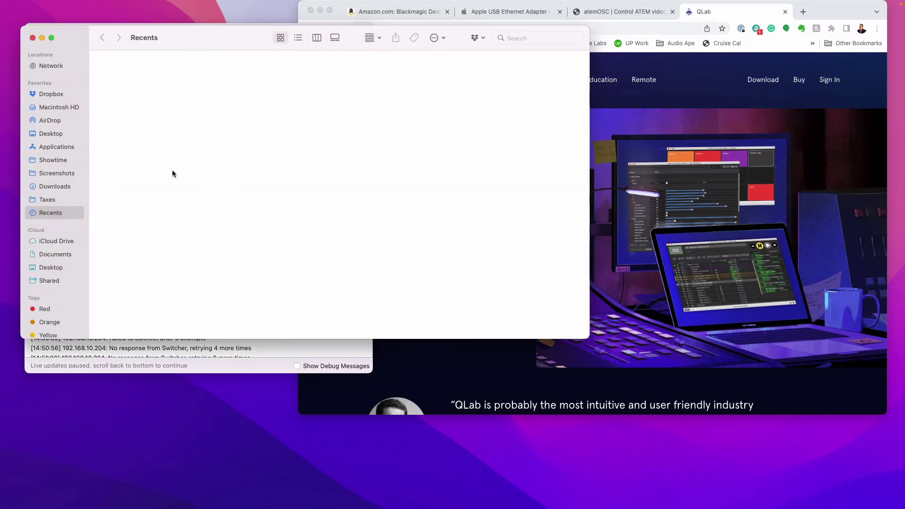
Step: Launch ATEM Software Control from Applications > Blackmagic ATEM Switchers and move its window right
{"action": "left_click", "coordinate": [57, 146]}
{"action": "scroll", "coordinate": [167, 276], "scroll_direction": "up", "scroll_amount": 20}
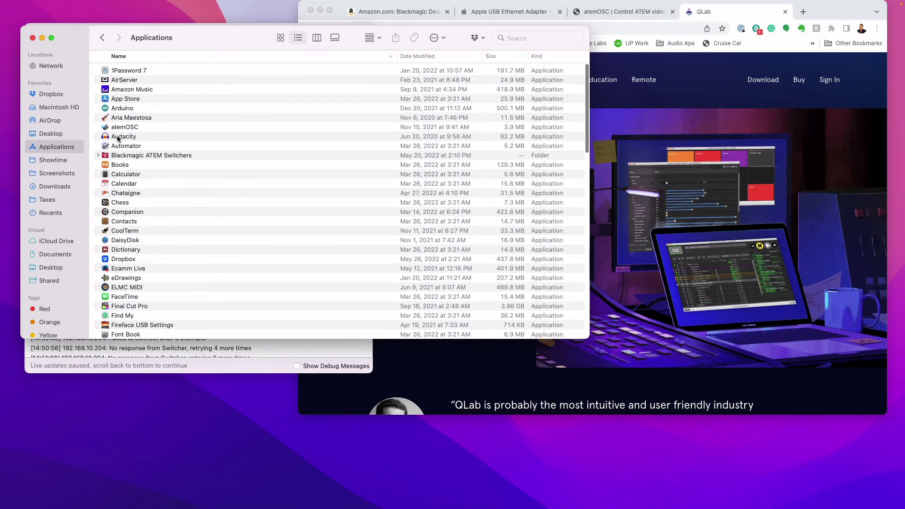
{"action": "left_click", "coordinate": [98, 156]}
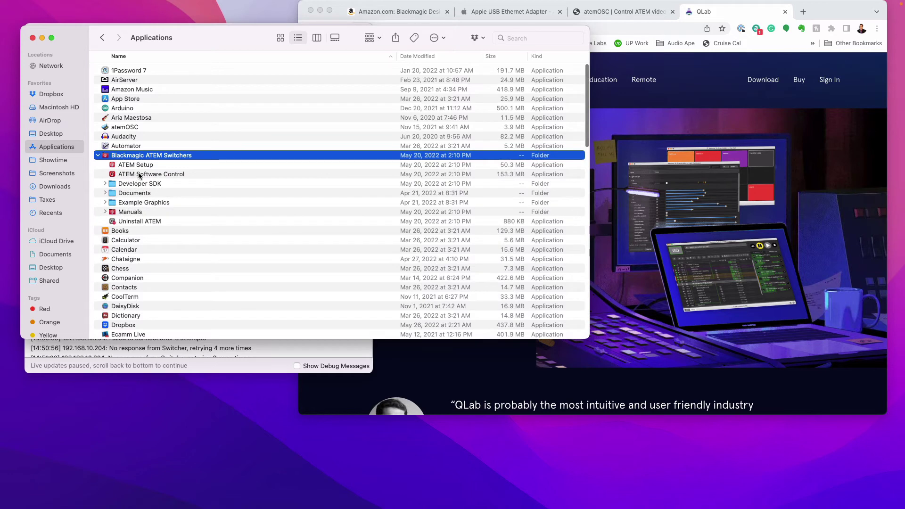
{"action": "double_click", "coordinate": [137, 174]}
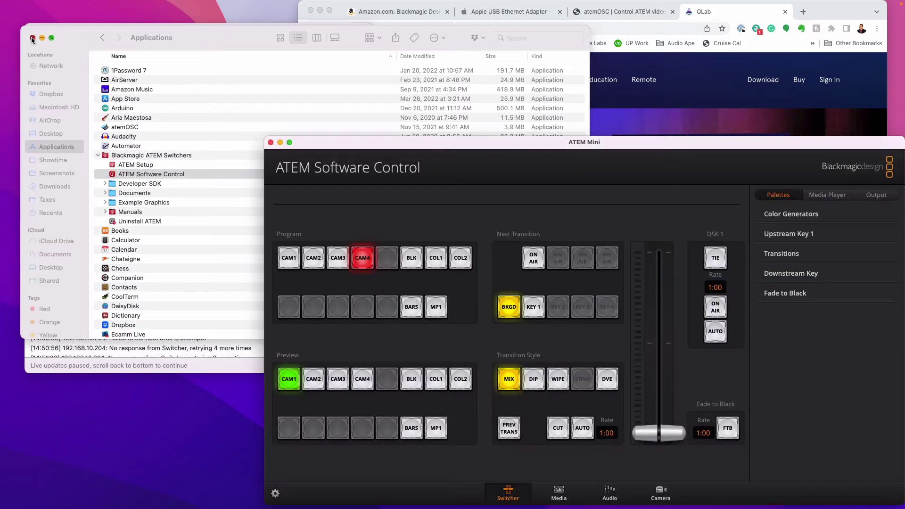
{"action": "left_click", "coordinate": [32, 38]}
{"action": "left_click_drag", "start_coordinate": [364, 141], "coordinate": [524, 146]}
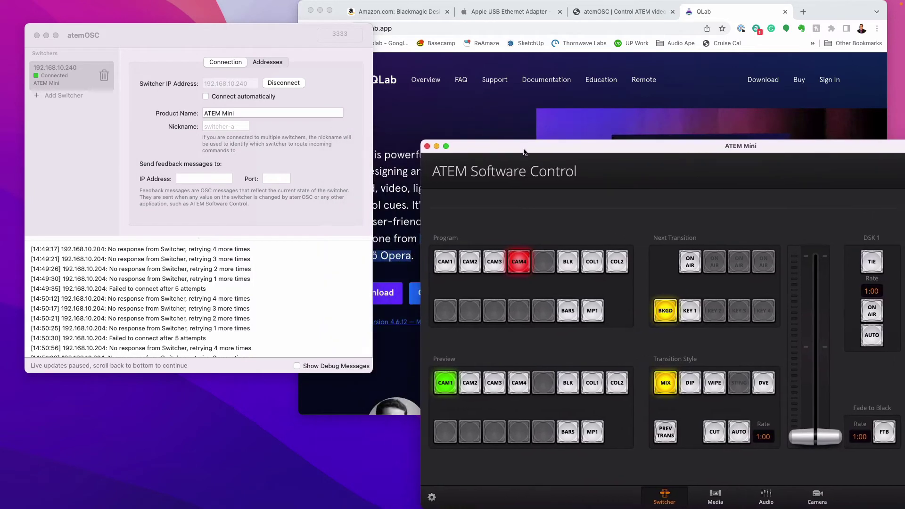
Step: Cycle the ATEM program output through CAM1–CAM4, ending on CAM4, with the QLab page in front
{"action": "left_click", "coordinate": [492, 263]}
{"action": "left_click", "coordinate": [470, 263]}
{"action": "left_click", "coordinate": [445, 263]}
{"action": "left_click", "coordinate": [477, 264]}
{"action": "left_click", "coordinate": [509, 264]}
{"action": "left_click", "coordinate": [500, 264]}
{"action": "left_click", "coordinate": [473, 264]}
{"action": "left_click", "coordinate": [446, 264]}
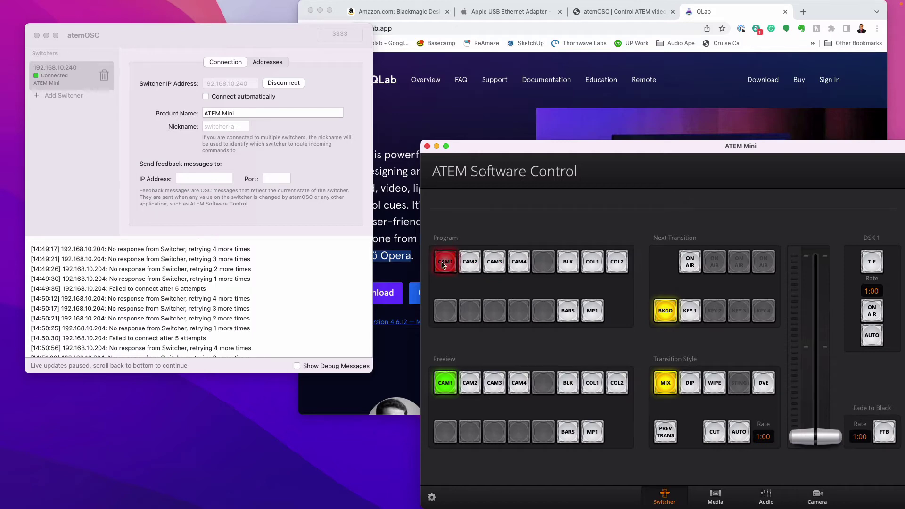
{"action": "left_click", "coordinate": [472, 264]}
{"action": "left_click", "coordinate": [495, 264]}
{"action": "left_click", "coordinate": [521, 265]}
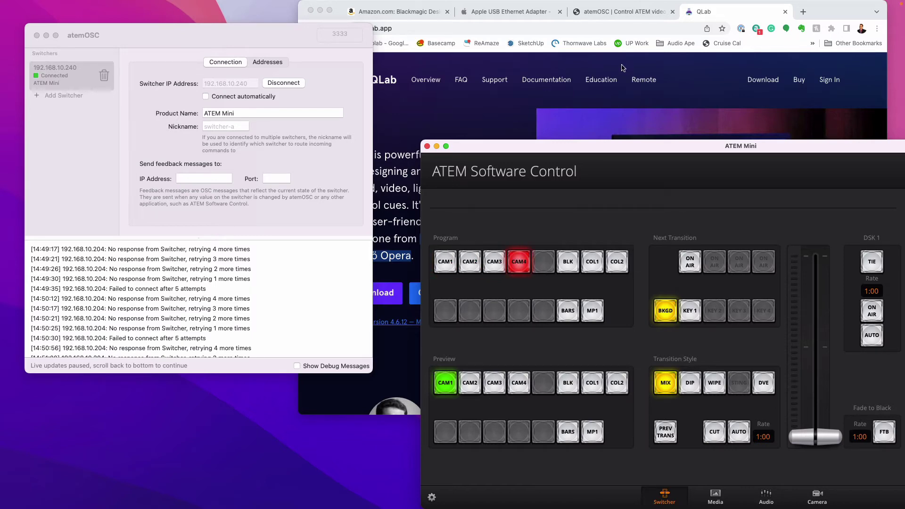
{"action": "left_click", "coordinate": [719, 14]}
{"action": "mouse_move", "coordinate": [427, 506]}
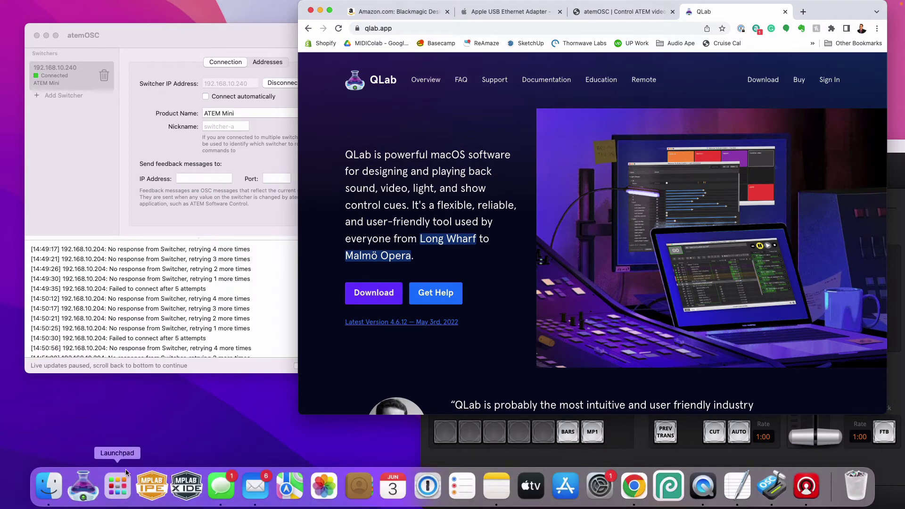
Step: Launch QLab and create Untitled Workspace 1 from the Default template
{"action": "left_click", "coordinate": [92, 481]}
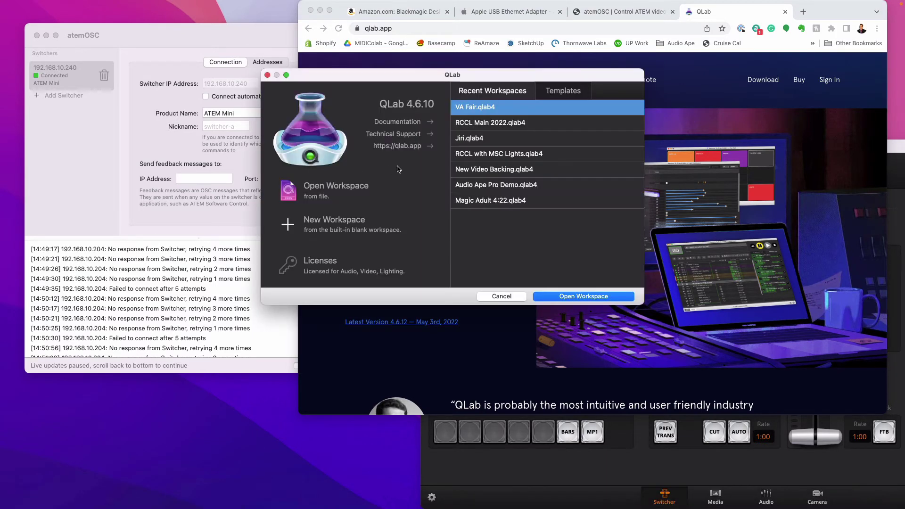
{"action": "left_click", "coordinate": [567, 92]}
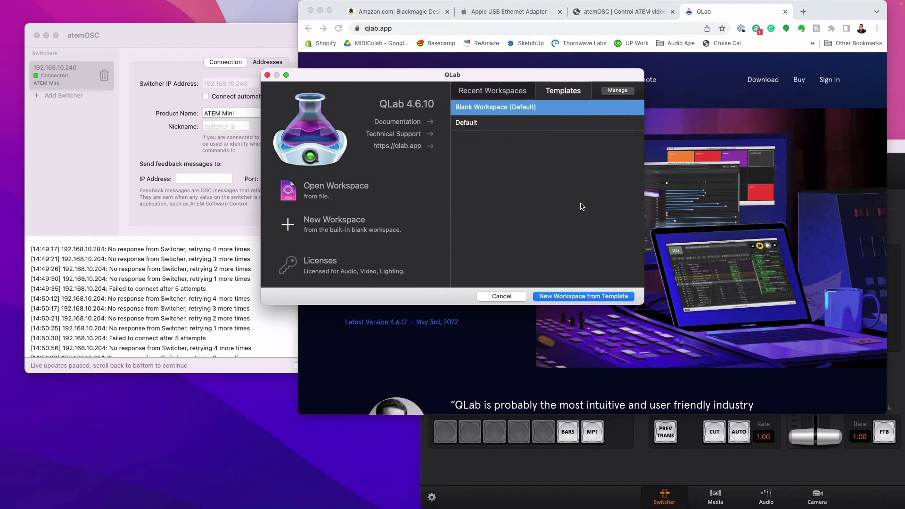
{"action": "left_click", "coordinate": [543, 123]}
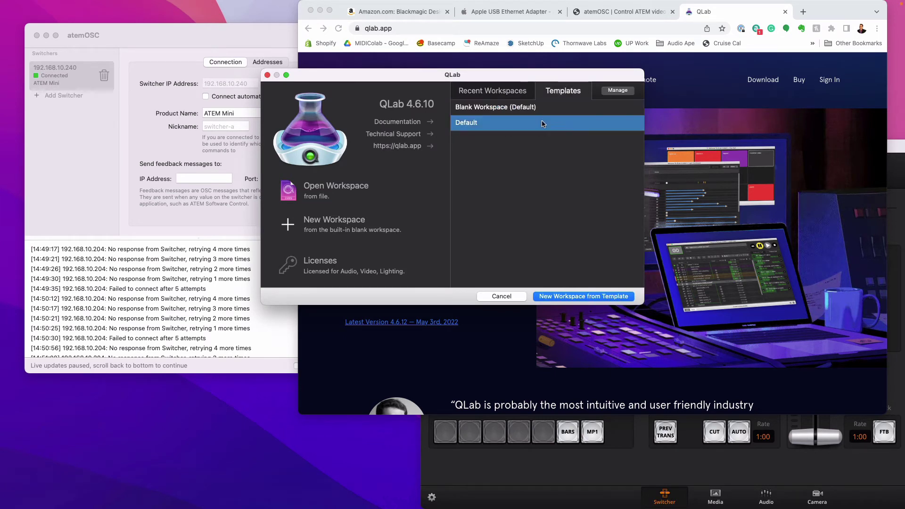
{"action": "left_click", "coordinate": [574, 299]}
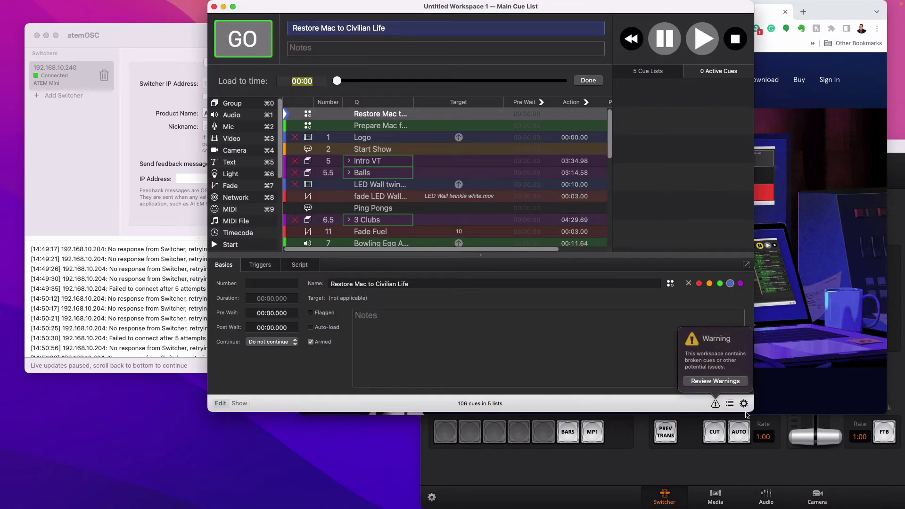
Step: Show the Network settings patches (localhost 8888, 7777, 65535) with atemOSC moved to the top left
{"action": "left_click", "coordinate": [743, 404]}
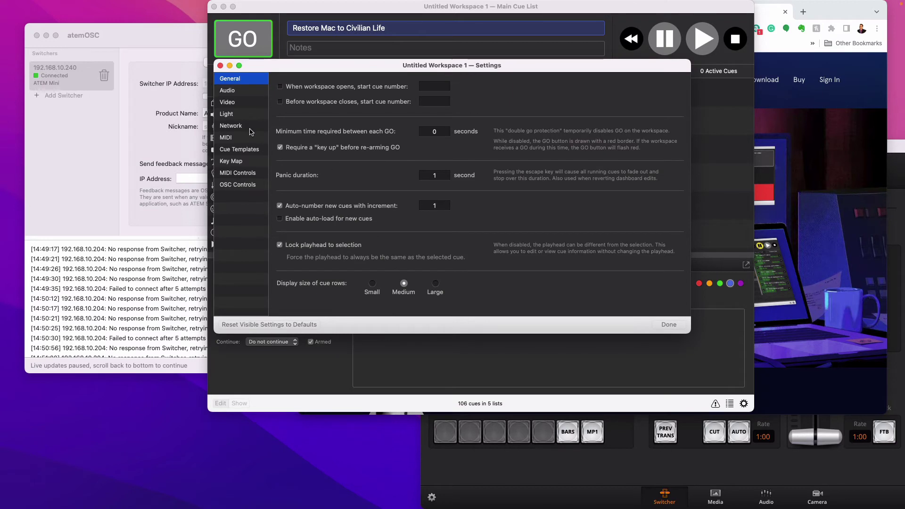
{"action": "left_click", "coordinate": [247, 129]}
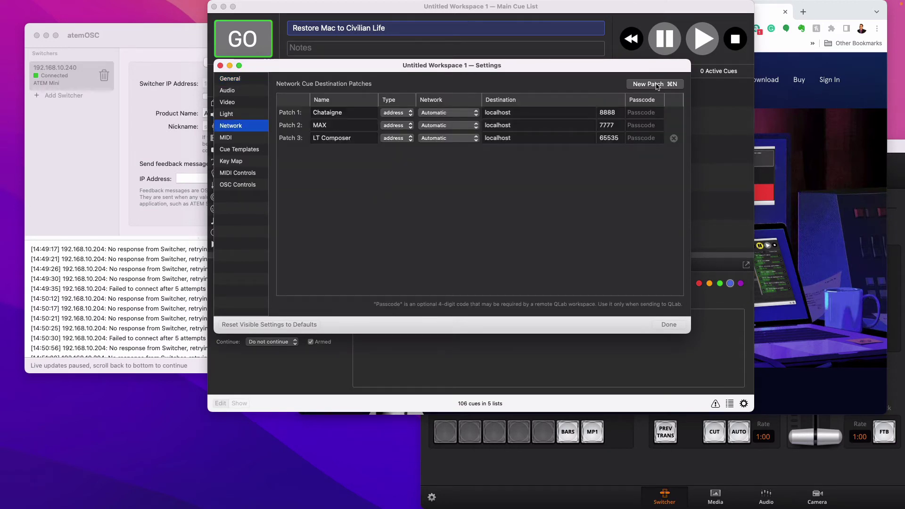
{"action": "left_click", "coordinate": [146, 36]}
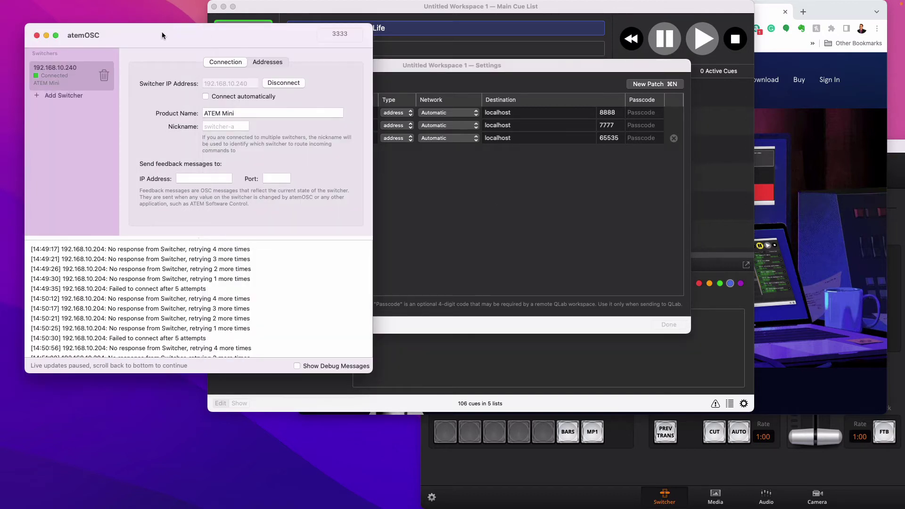
{"action": "left_click_drag", "start_coordinate": [158, 32], "coordinate": [132, 23]}
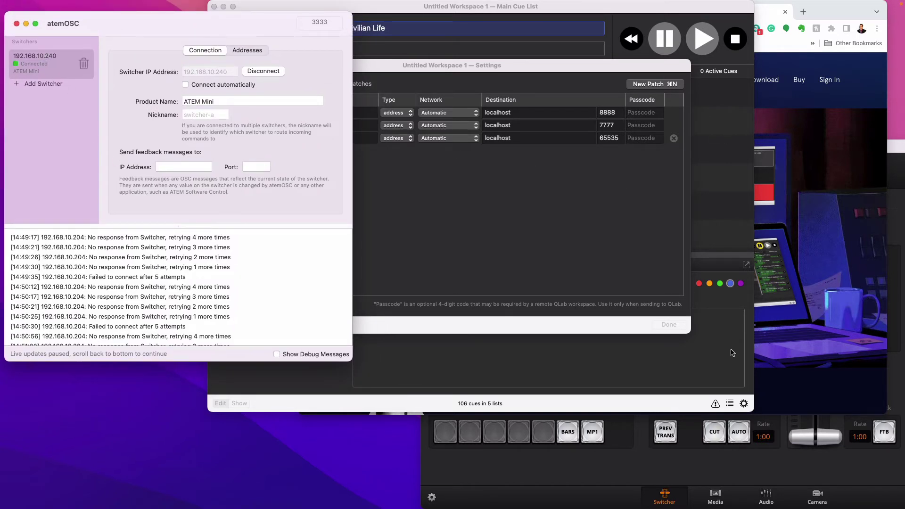
Step: Add a new network patch and name it ATEM Switcher
{"action": "left_click", "coordinate": [871, 491]}
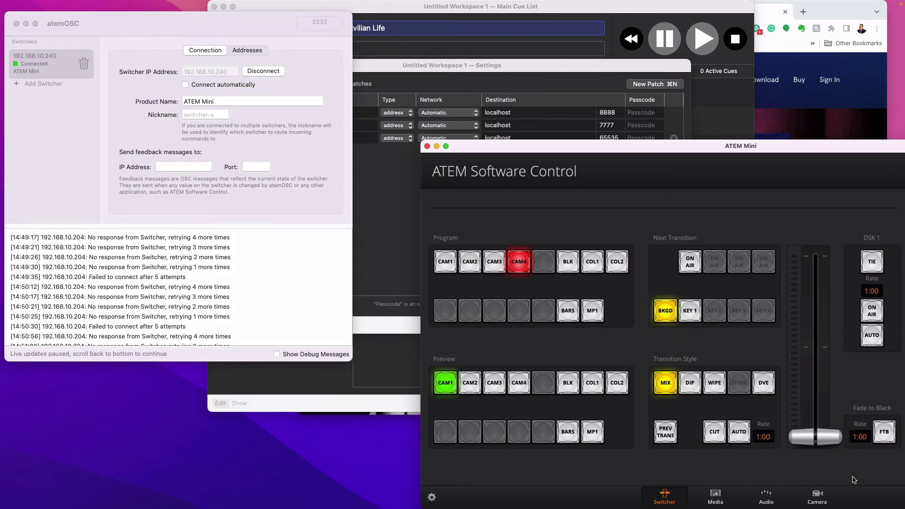
{"action": "left_click_drag", "start_coordinate": [807, 148], "coordinate": [809, 185]}
{"action": "left_click", "coordinate": [518, 70]}
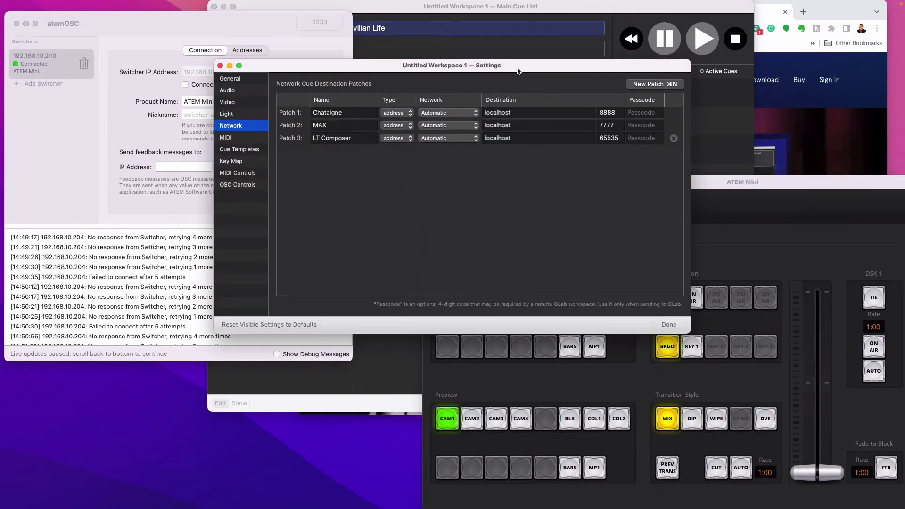
{"action": "left_click", "coordinate": [649, 85]}
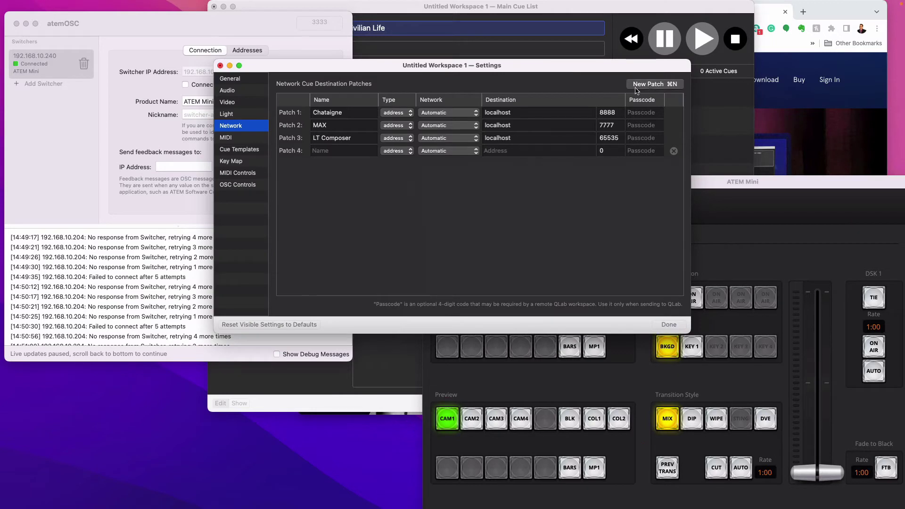
{"action": "left_click", "coordinate": [341, 152]}
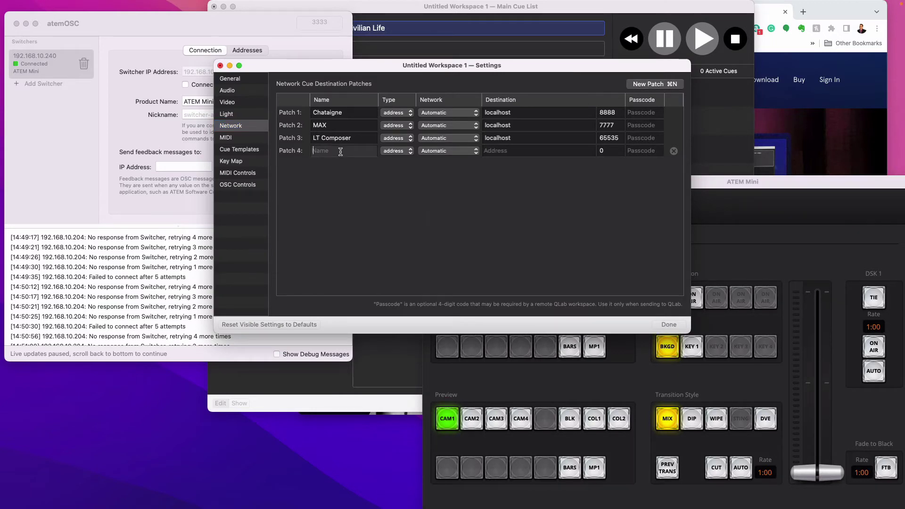
{"action": "type", "text": "ATEM Switcher"}
{"action": "key", "text": "Return"}
Step: Set the ATEM Switcher patch to localhost, port 3333, matching atemOSC's listening port
{"action": "left_click", "coordinate": [492, 149]}
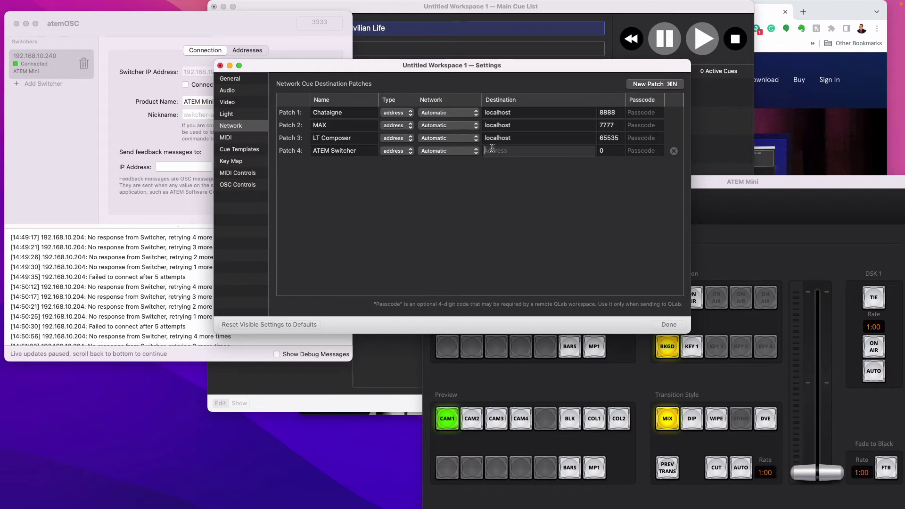
{"action": "type", "text": "localhost"}
{"action": "left_click", "coordinate": [614, 152]}
{"action": "double_click", "coordinate": [609, 150]}
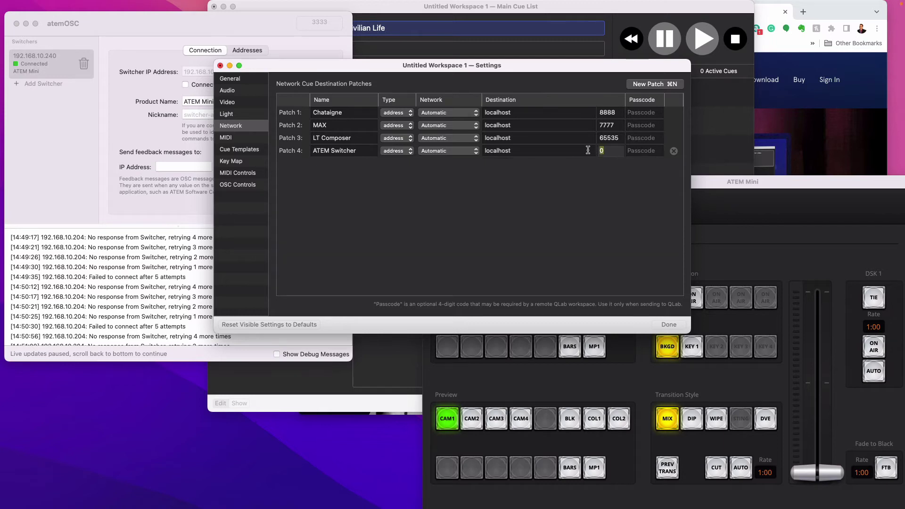
{"action": "left_click", "coordinate": [255, 22]}
{"action": "left_click", "coordinate": [372, 69]}
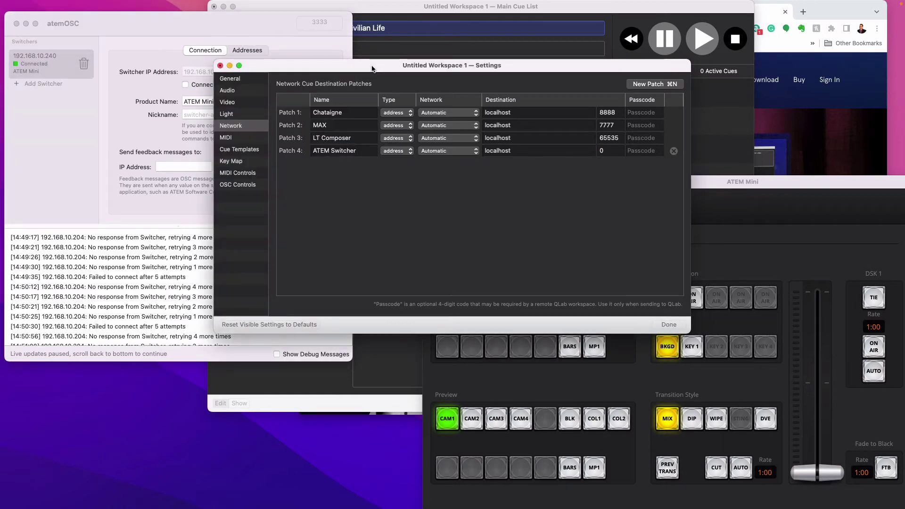
{"action": "left_click", "coordinate": [270, 19]}
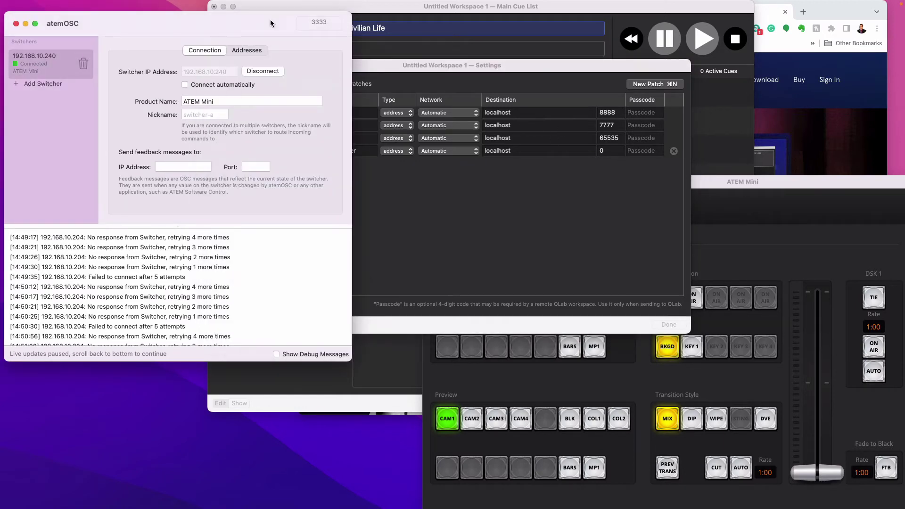
{"action": "left_click", "coordinate": [609, 151]}
{"action": "left_click", "coordinate": [606, 151]}
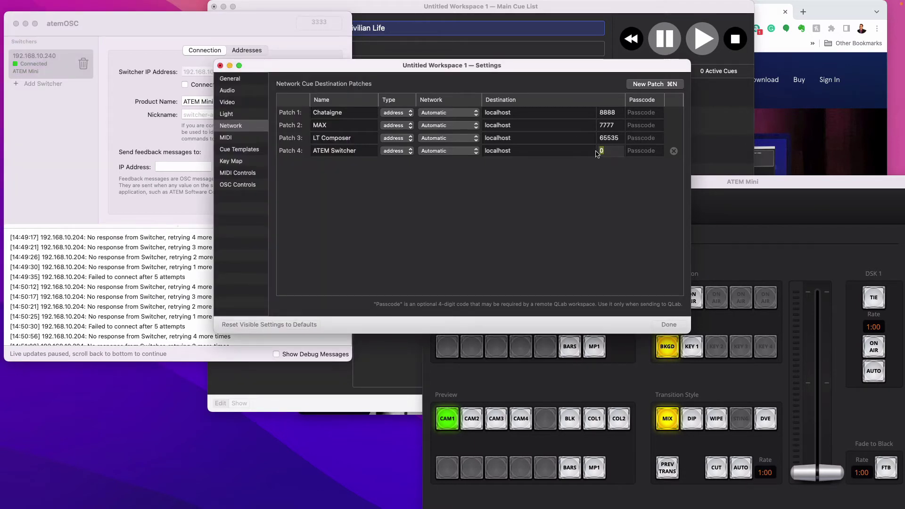
{"action": "type", "text": "3333"}
{"action": "left_click", "coordinate": [628, 192]}
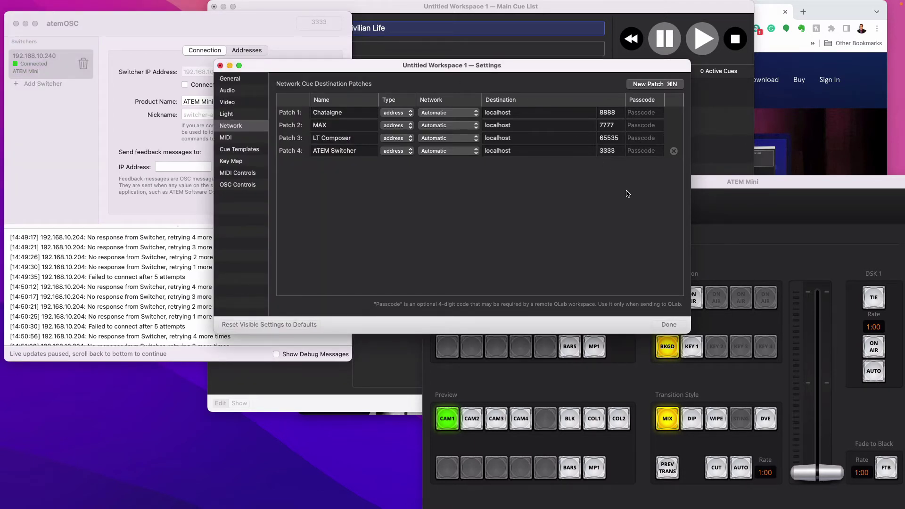
{"action": "left_click", "coordinate": [246, 78]}
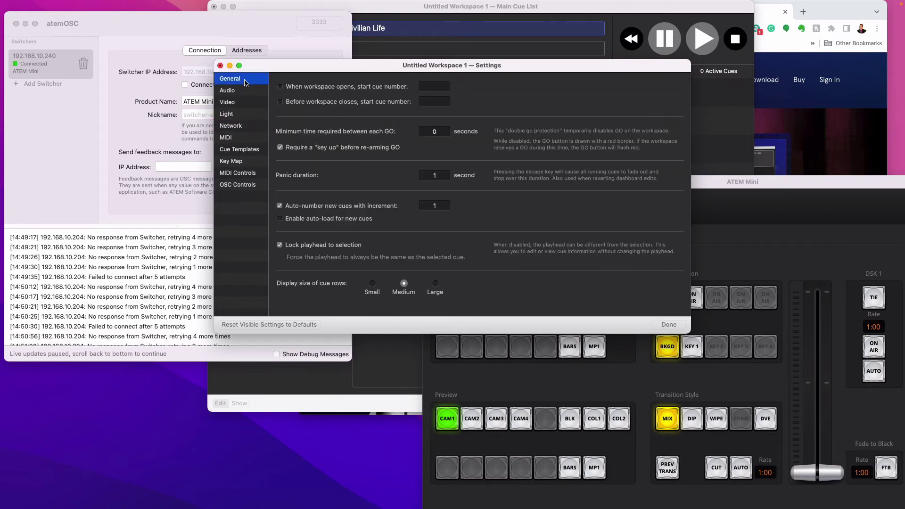
Step: Add a Network cue at the end of the list with destination '4 - ATEM Switcher'
{"action": "left_click", "coordinate": [667, 324]}
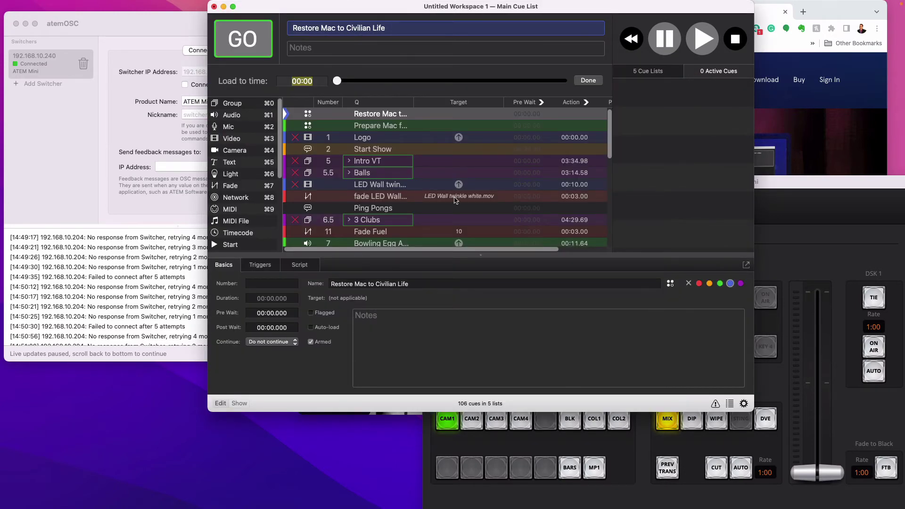
{"action": "scroll", "coordinate": [456, 201], "scroll_direction": "down", "scroll_amount": 15}
{"action": "left_click", "coordinate": [830, 187]}
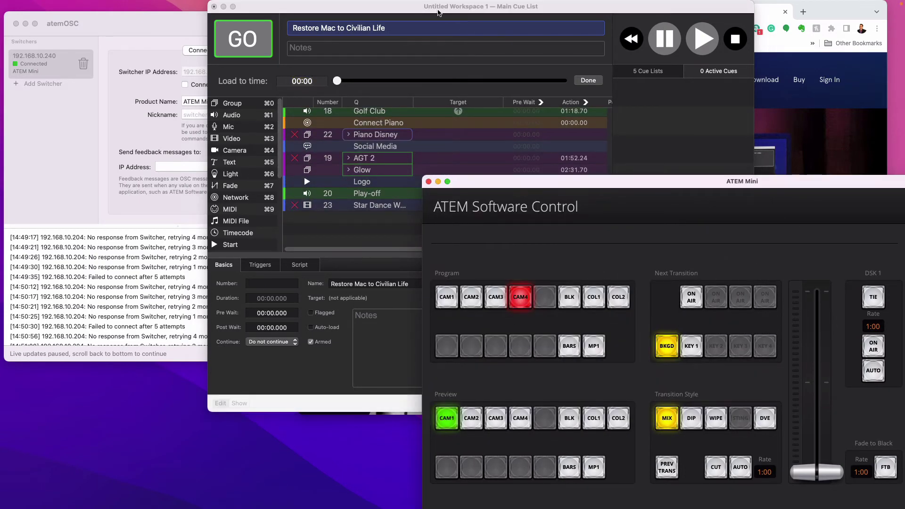
{"action": "left_click", "coordinate": [412, 11]}
{"action": "scroll", "coordinate": [240, 195], "scroll_direction": "down", "scroll_amount": 3}
{"action": "left_click_drag", "start_coordinate": [240, 171], "coordinate": [318, 226]}
{"action": "left_click", "coordinate": [300, 265]}
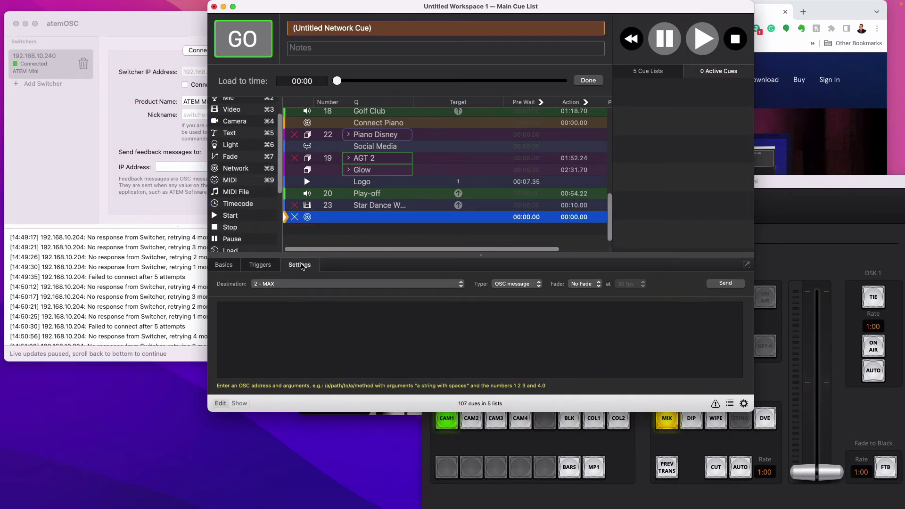
{"action": "left_click", "coordinate": [283, 285]}
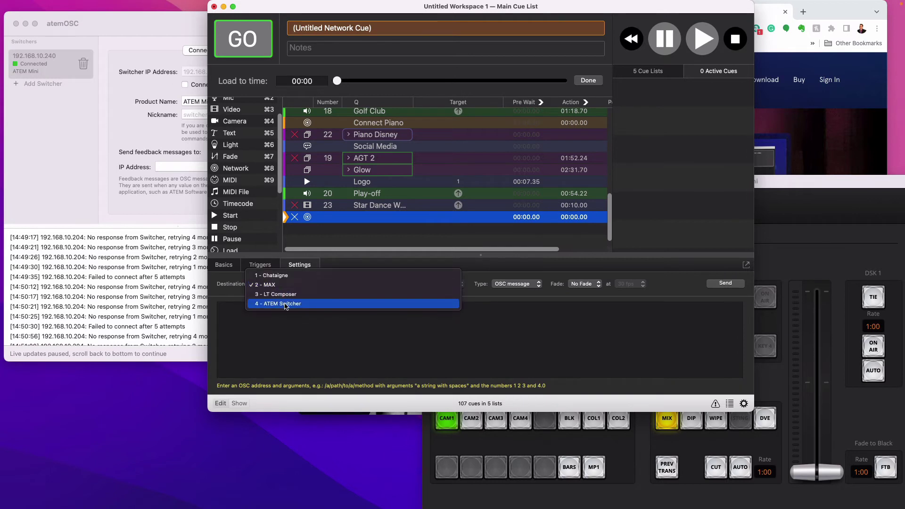
{"action": "left_click", "coordinate": [285, 304]}
{"action": "left_click", "coordinate": [289, 317]}
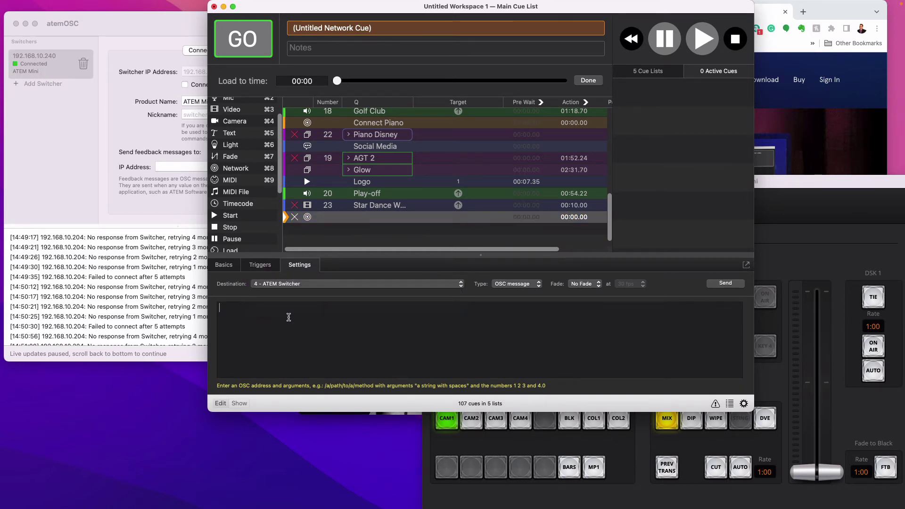
Step: Copy '/atem/program 2' from atemOSC's Addresses list into the cue's OSC message
{"action": "left_click", "coordinate": [154, 28]}
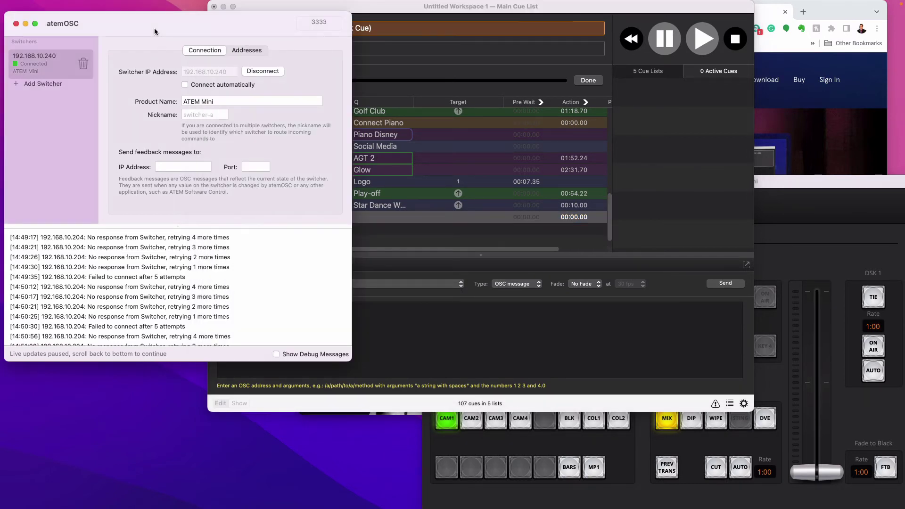
{"action": "left_click", "coordinate": [249, 54]}
{"action": "scroll", "coordinate": [217, 164], "scroll_direction": "down", "scroll_amount": 8}
{"action": "scroll", "coordinate": [218, 163], "scroll_direction": "down", "scroll_amount": 3}
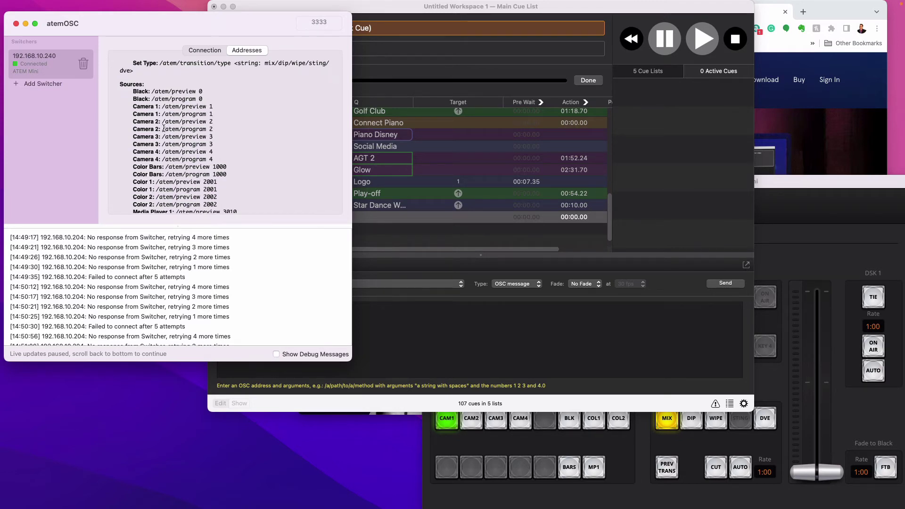
{"action": "left_click_drag", "start_coordinate": [163, 129], "coordinate": [211, 129]}
{"action": "right_click", "coordinate": [211, 129]}
{"action": "left_click", "coordinate": [234, 185]}
{"action": "left_click", "coordinate": [373, 317]}
{"action": "key", "text": "super+v"}
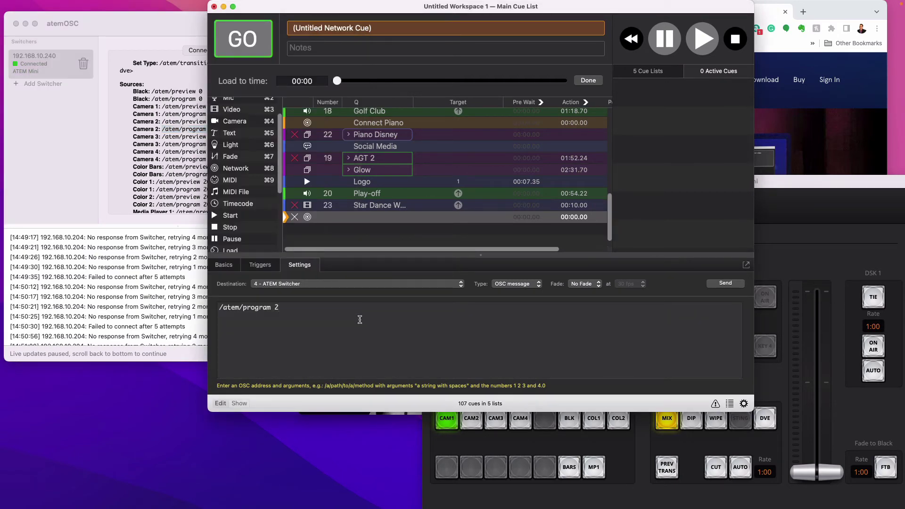
Step: Send the /atem/program 2 message, cutting the ATEM program to CAM2
{"action": "left_click", "coordinate": [782, 181]}
{"action": "left_click_drag", "start_coordinate": [786, 184], "coordinate": [904, 109]}
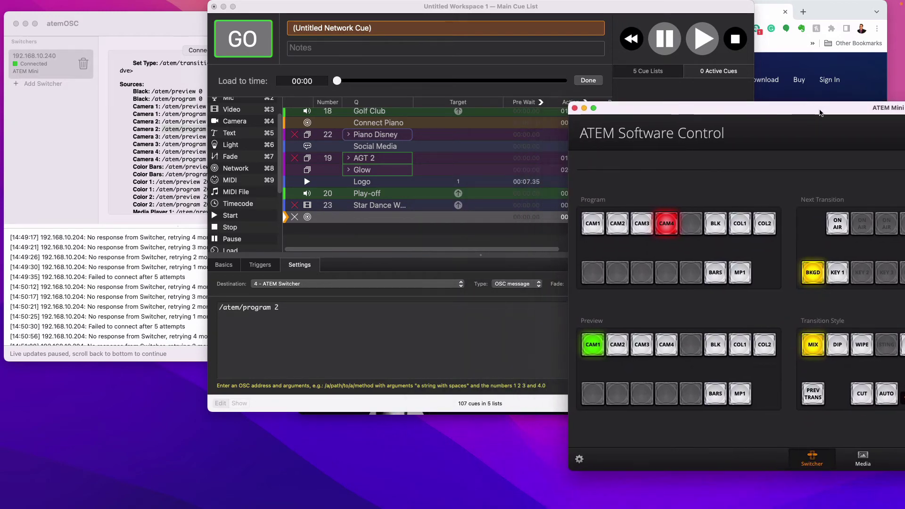
{"action": "left_click_drag", "start_coordinate": [729, 10], "coordinate": [522, 50]}
{"action": "left_click", "coordinate": [516, 324]}
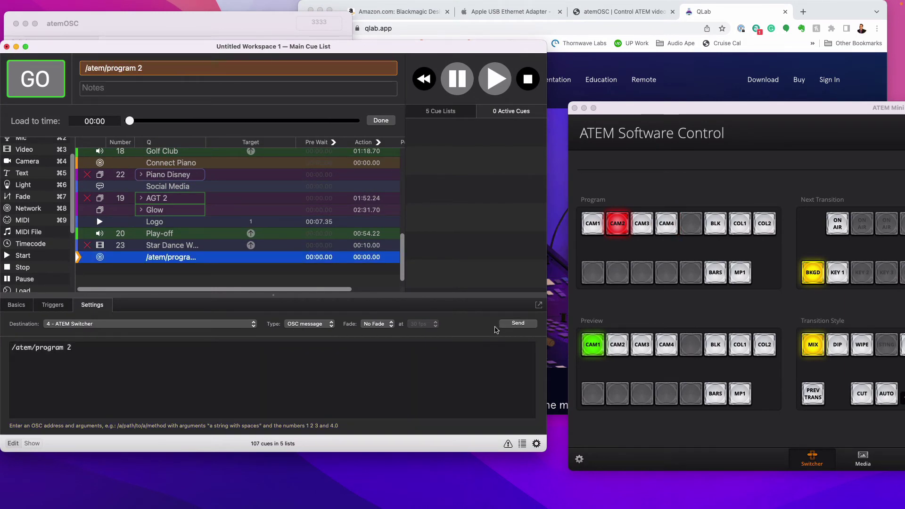
Step: Reselect the /atem/program 2 cue and rearrange the QLab, atemOSC and ATEM Mini windows
{"action": "left_click", "coordinate": [210, 246]}
{"action": "left_click", "coordinate": [208, 258]}
{"action": "left_click_drag", "start_coordinate": [169, 48], "coordinate": [417, 57]}
{"action": "left_click", "coordinate": [185, 26]}
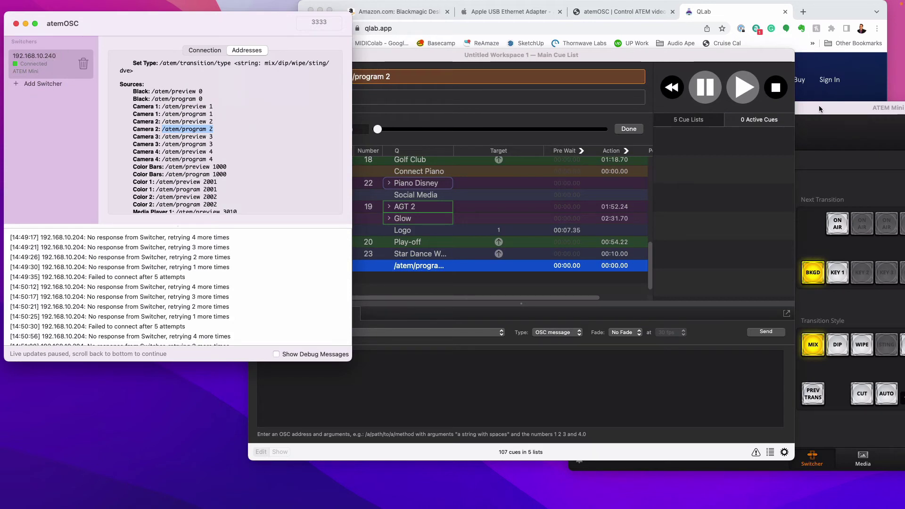
{"action": "left_click_drag", "start_coordinate": [819, 105], "coordinate": [685, 103]}
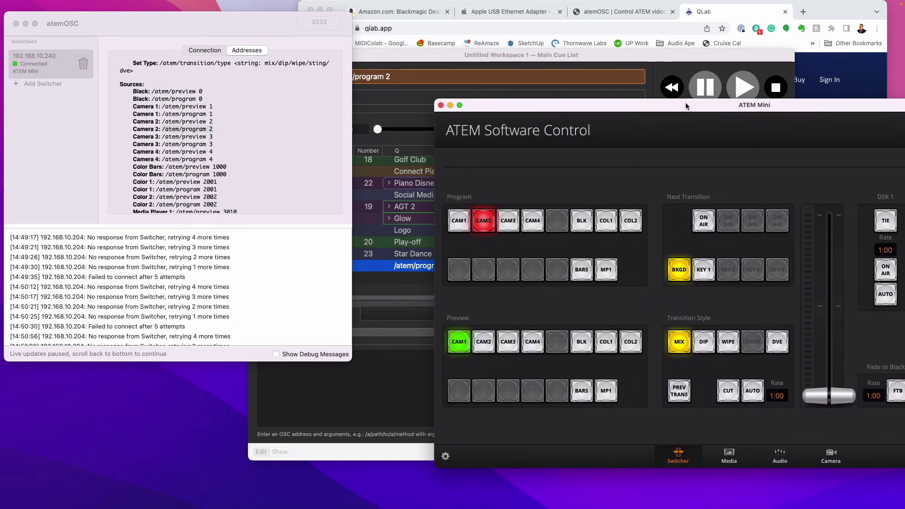
{"action": "left_click", "coordinate": [560, 53]}
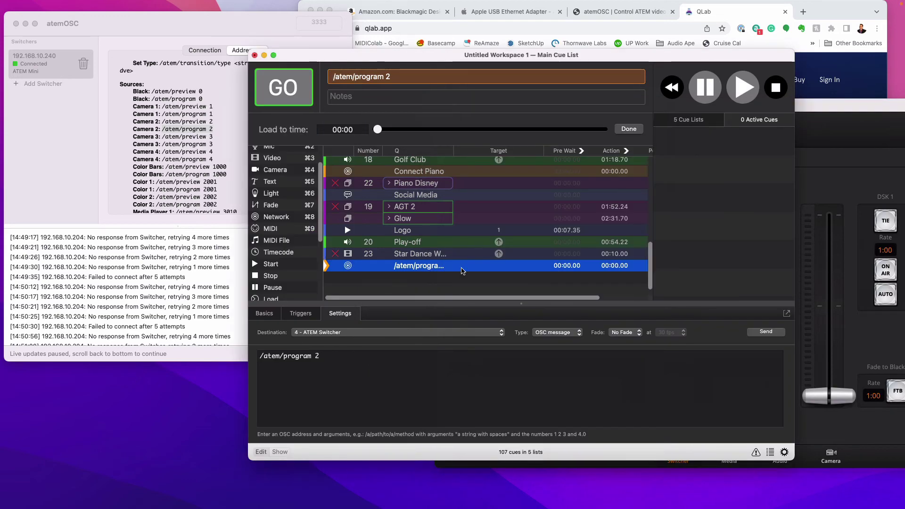
Step: Duplicate the /atem/program 2 cue three times and change the copies' camera numbers
{"action": "key", "text": "super+d"}
{"action": "key", "text": "super+d"}
{"action": "key", "text": "super+d"}
{"action": "left_click", "coordinate": [433, 242]}
{"action": "left_click", "coordinate": [431, 223]}
{"action": "left_click", "coordinate": [428, 234]}
{"action": "left_click", "coordinate": [341, 359]}
{"action": "key", "text": "BackSpace"}
{"action": "left_click", "coordinate": [452, 242]}
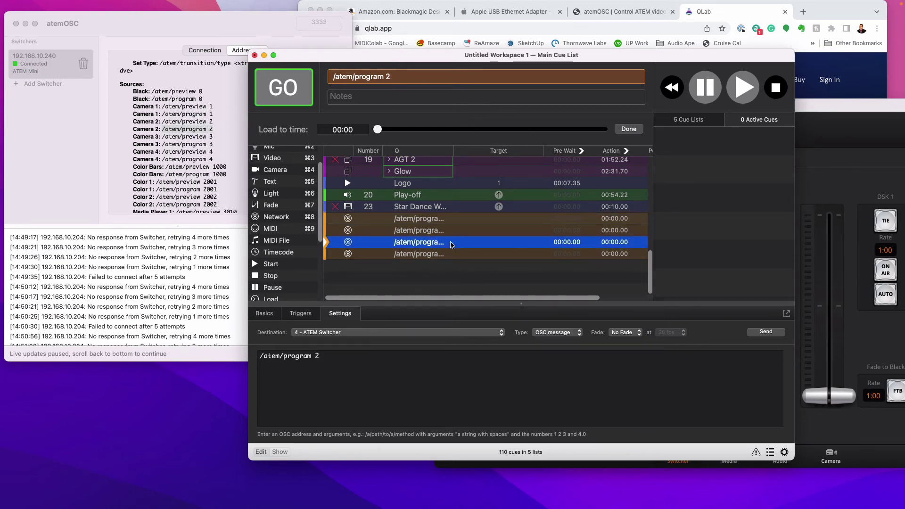
{"action": "left_click", "coordinate": [347, 360]}
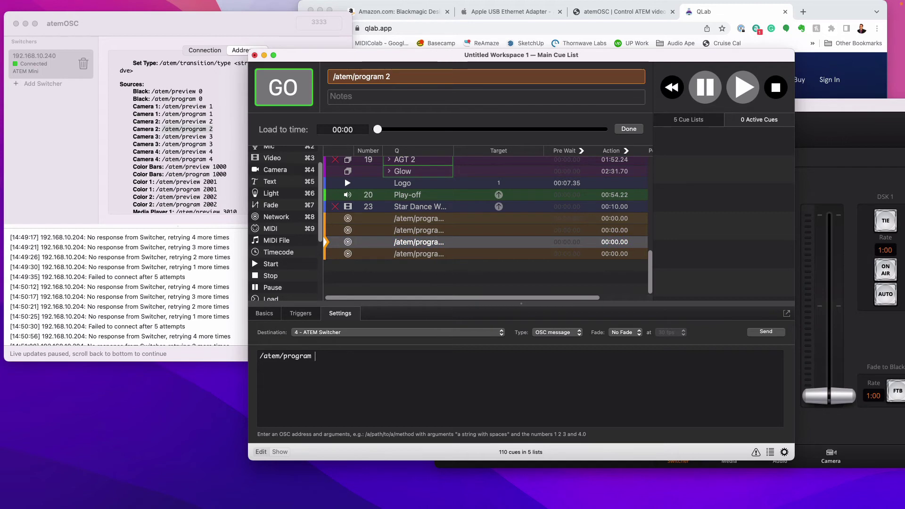
Step: Name the first two camera cues Cam 2 and Cam 1
{"action": "left_click", "coordinate": [425, 217]}
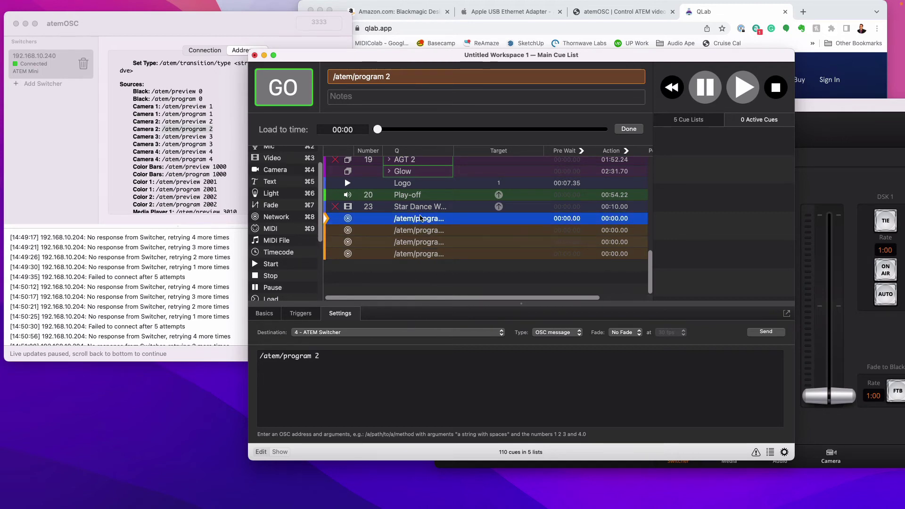
{"action": "double_click", "coordinate": [422, 220]}
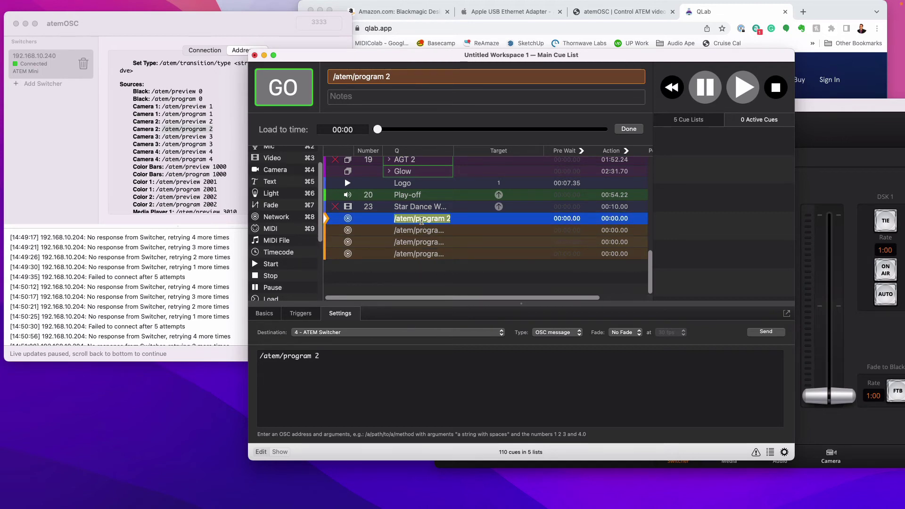
{"action": "type", "text": "Cam 2"}
{"action": "key", "text": "Return"}
{"action": "left_click", "coordinate": [429, 234]}
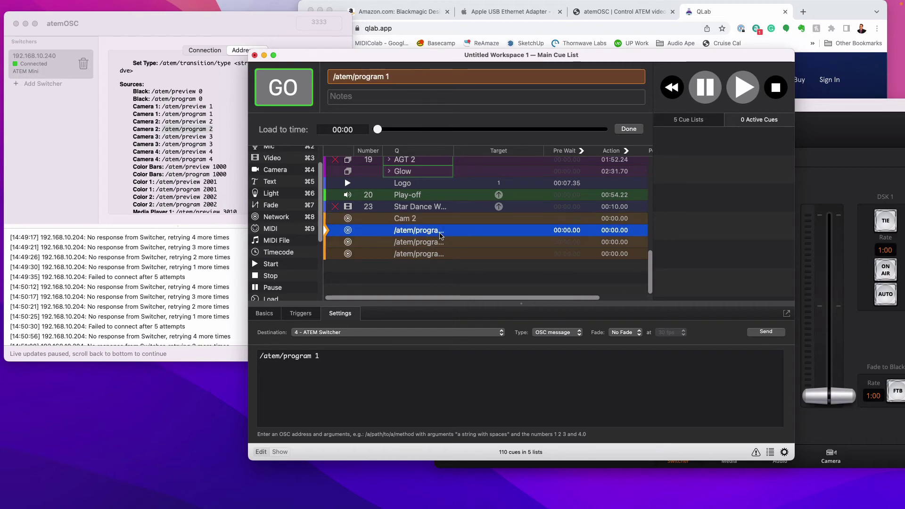
{"action": "double_click", "coordinate": [420, 233]}
{"action": "type", "text": "Cam 1"}
Step: Name the remaining camera cues Cam 3, fixing a typo, and Cam 4
{"action": "left_click", "coordinate": [419, 243]}
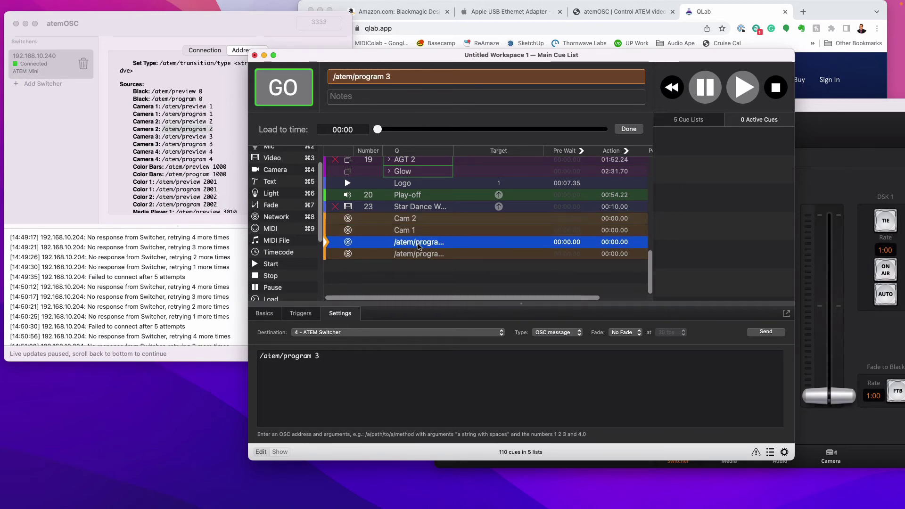
{"action": "double_click", "coordinate": [419, 243]}
{"action": "type", "text": "CAm 3"}
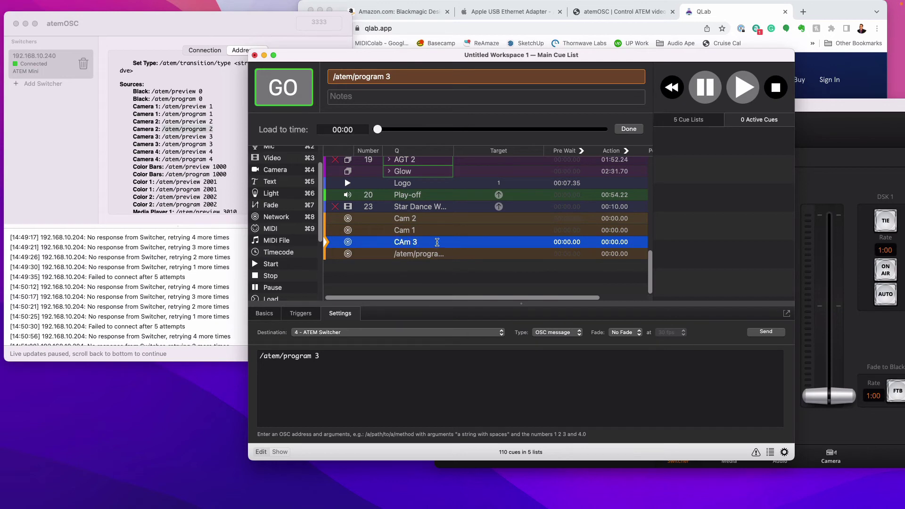
{"action": "left_click", "coordinate": [408, 242]}
{"action": "key", "text": "BackSpace"}
{"action": "key", "text": "BackSpace"}
{"action": "type", "text": "am"}
{"action": "key", "text": "Return"}
{"action": "left_click", "coordinate": [413, 257]}
{"action": "left_click", "coordinate": [420, 256]}
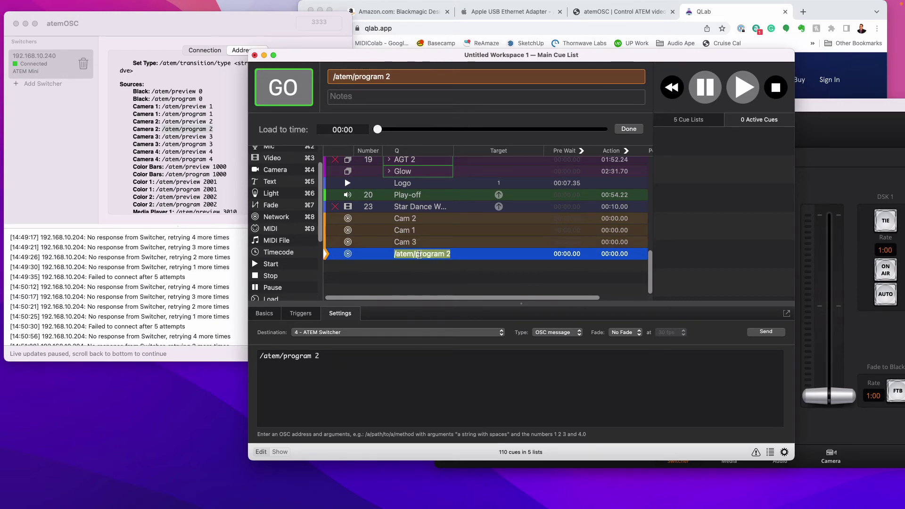
{"action": "type", "text": "C"}
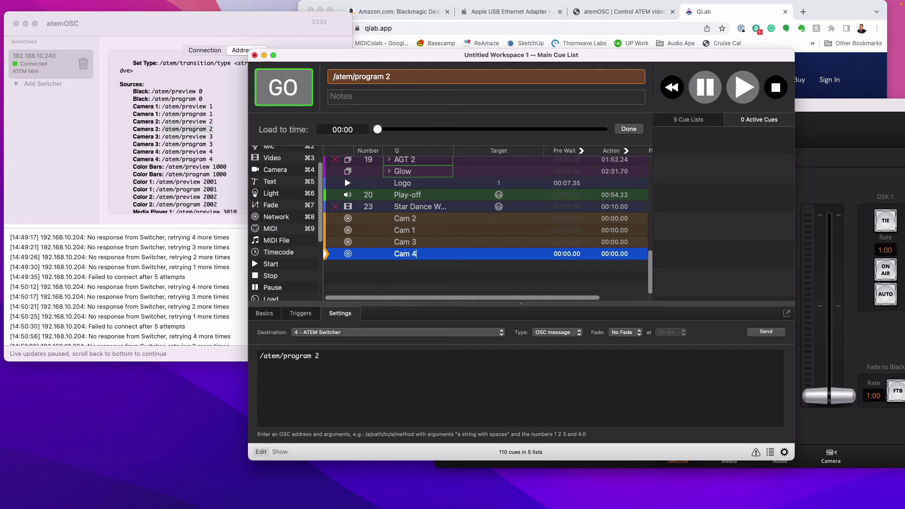
{"action": "type", "text": "am 4"}
{"action": "key", "text": "Return"}
{"action": "left_click", "coordinate": [346, 358]}
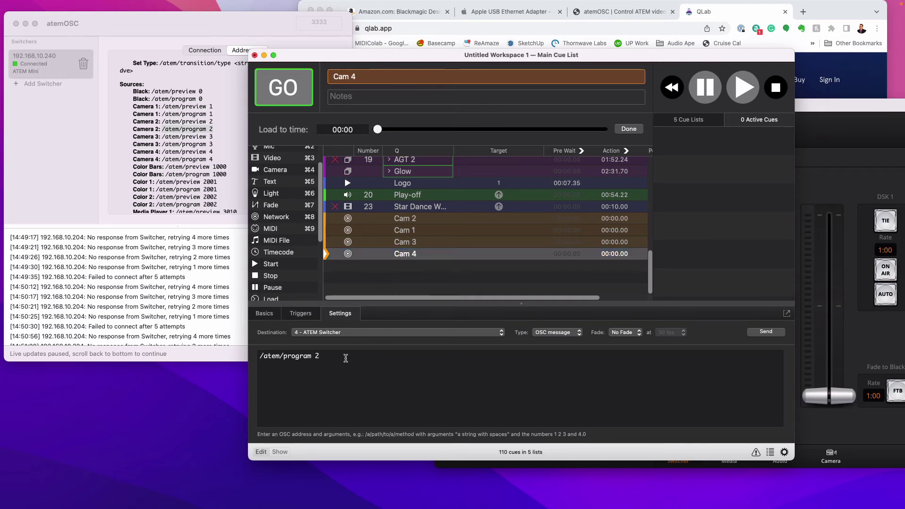
Step: Finish Cam 4 as /atem/program 4, then fire the cues, switching program to CAM2, CAM1, CAM4
{"action": "type", "text": "4"}
{"action": "left_click", "coordinate": [427, 230]}
{"action": "left_click_drag", "start_coordinate": [466, 58], "coordinate": [60, 26]}
{"action": "left_click", "coordinate": [30, 183]}
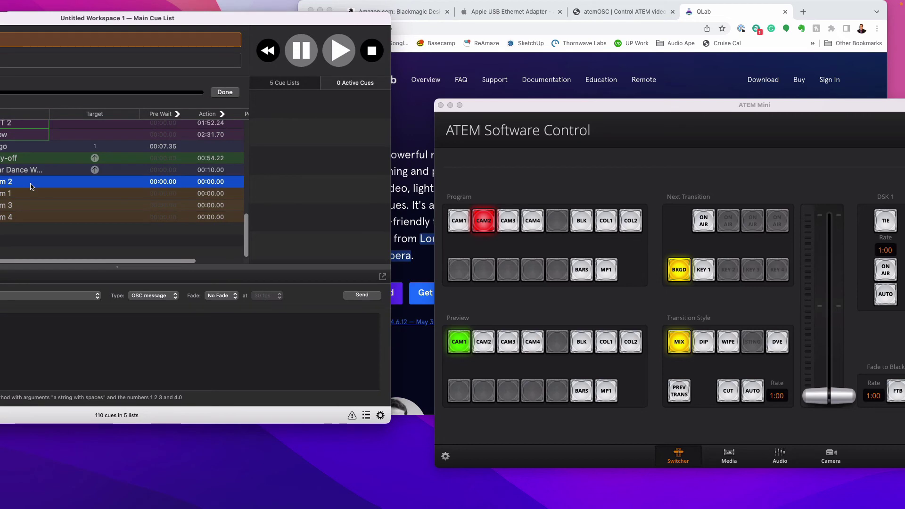
{"action": "left_click", "coordinate": [26, 195]}
{"action": "key", "text": "space"}
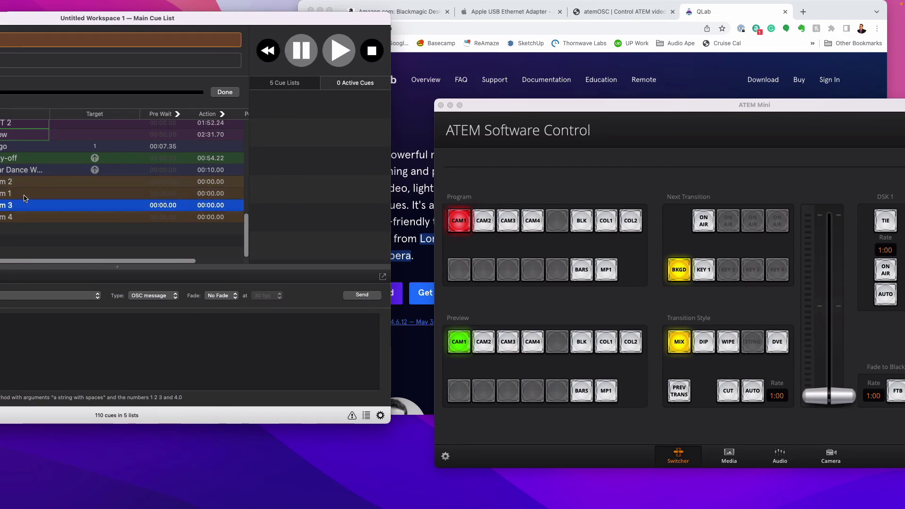
{"action": "key", "text": "space"}
{"action": "key", "text": "space"}
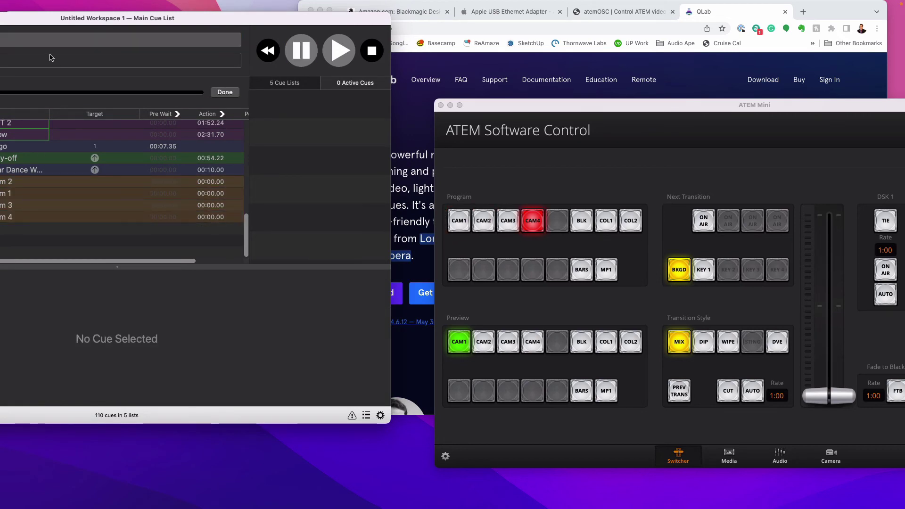
{"action": "left_click_drag", "start_coordinate": [33, 23], "coordinate": [402, 52]}
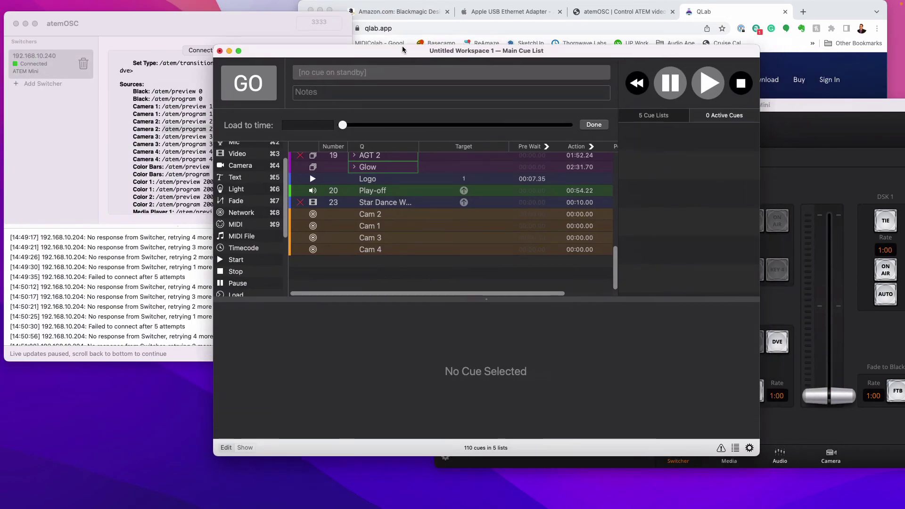
{"action": "left_click", "coordinate": [437, 216]}
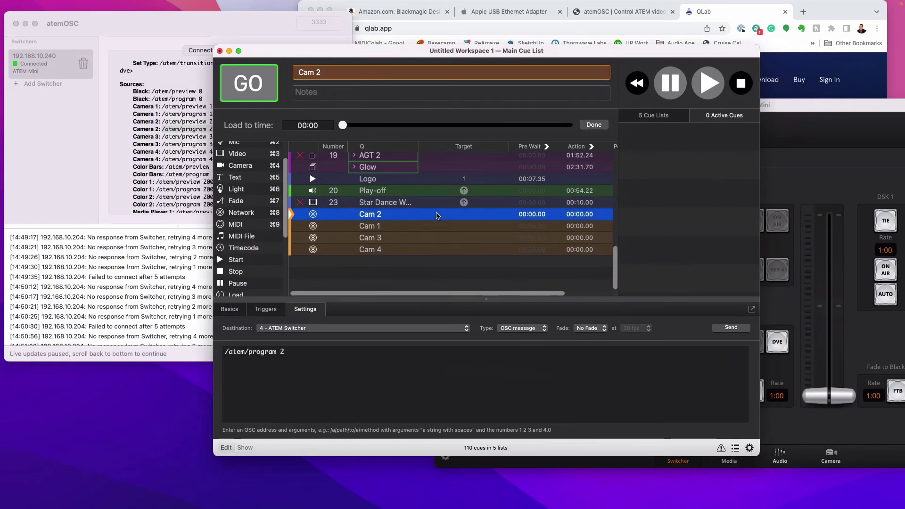
Step: Group Cam 2–Cam 4 as cue 24, with Cam 3, Cam 1, Cam 4 pre-waits 10.03, 20.07, 29.95 s
{"action": "left_click", "coordinate": [413, 252], "text": "shift"}
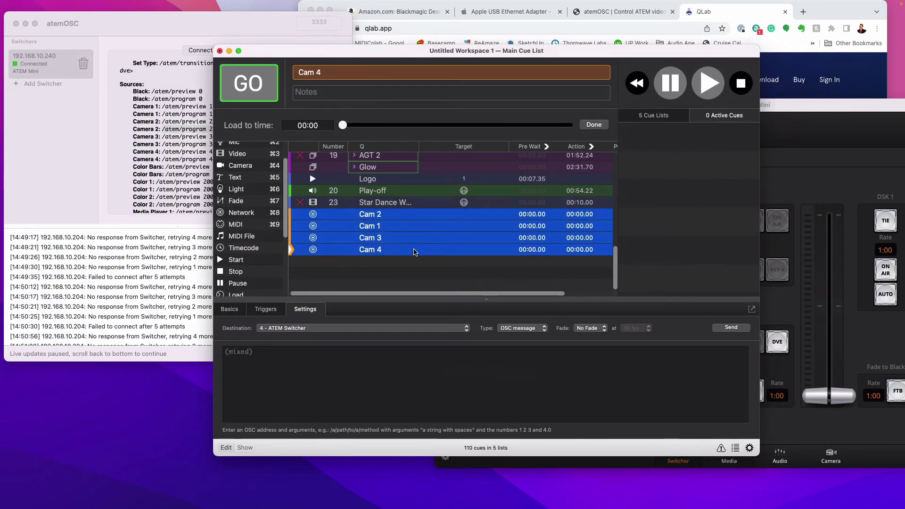
{"action": "key", "text": "super+0"}
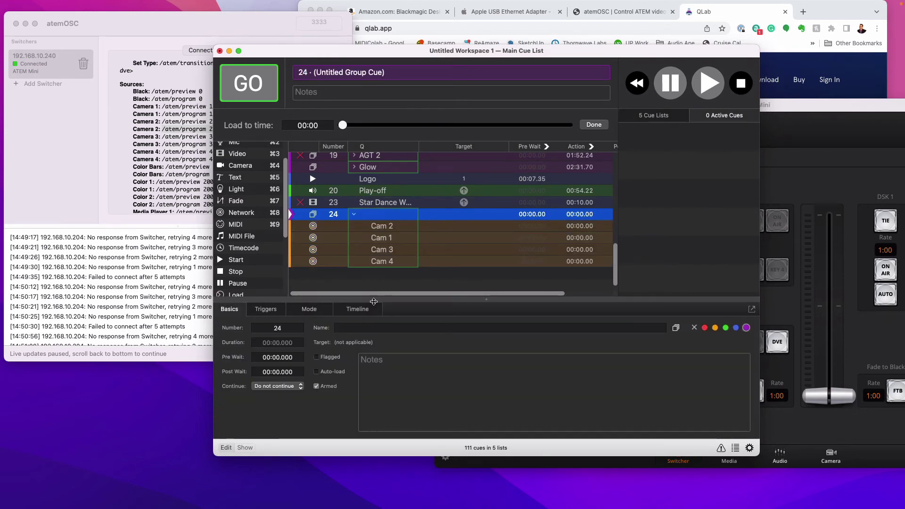
{"action": "left_click", "coordinate": [359, 309]}
{"action": "left_click_drag", "start_coordinate": [239, 353], "coordinate": [487, 354]}
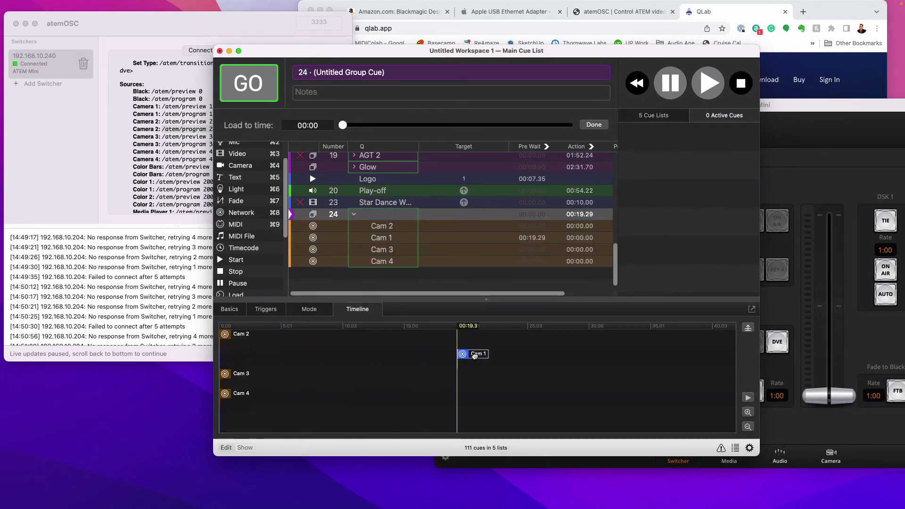
{"action": "left_click_drag", "start_coordinate": [249, 371], "coordinate": [346, 380]}
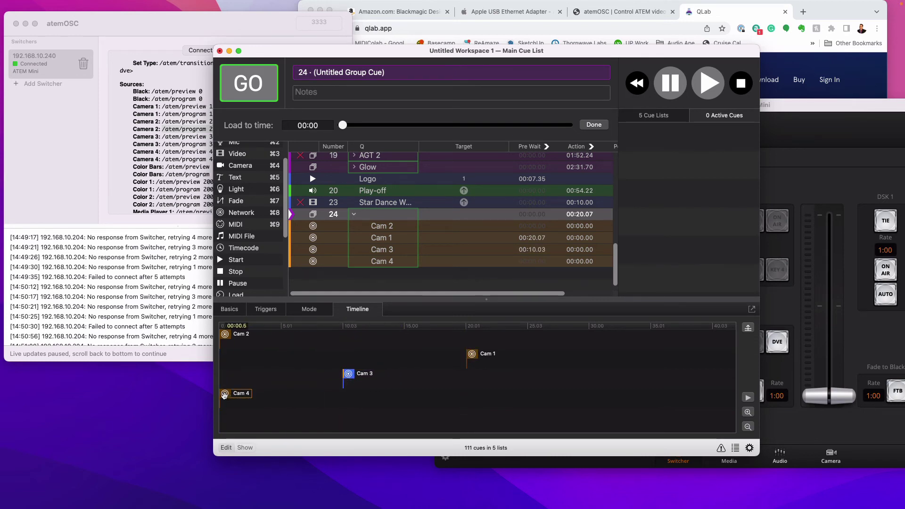
{"action": "left_click_drag", "start_coordinate": [225, 393], "coordinate": [593, 394]}
{"action": "left_click", "coordinate": [413, 260]}
{"action": "left_click", "coordinate": [412, 239]}
{"action": "left_click", "coordinate": [412, 230]}
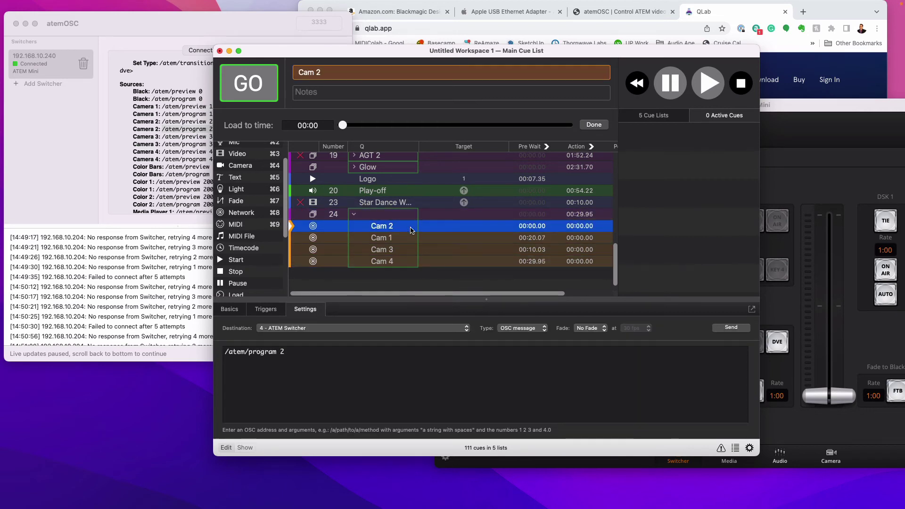
Step: In atemOSC, select /atem/program 2 and browse the keyer, audio, media player and macro addresses
{"action": "left_click", "coordinate": [196, 91]}
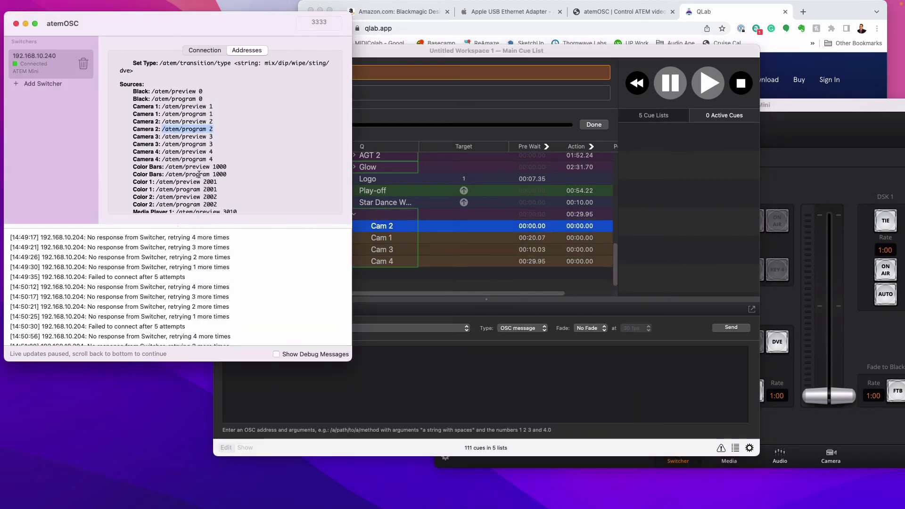
{"action": "double_click", "coordinate": [188, 128]}
{"action": "scroll", "coordinate": [199, 175], "scroll_direction": "down", "scroll_amount": 2}
{"action": "scroll", "coordinate": [198, 174], "scroll_direction": "down", "scroll_amount": 10}
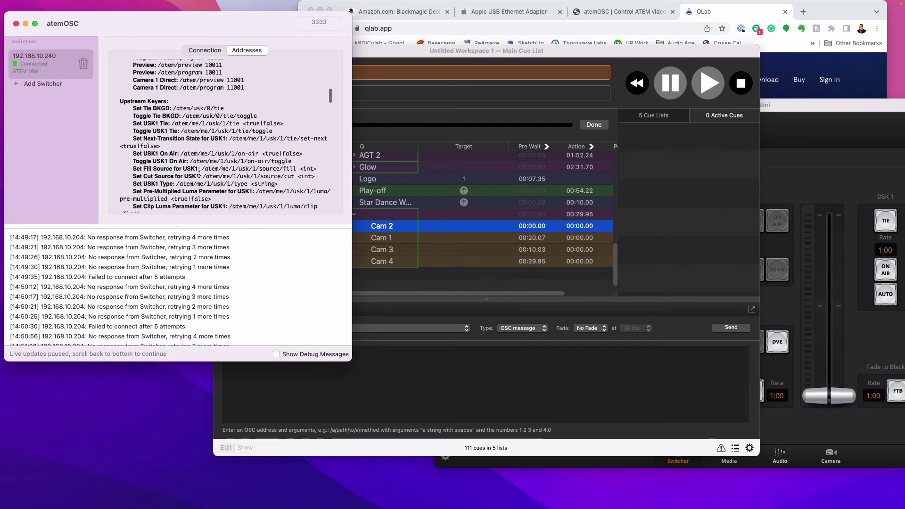
{"action": "scroll", "coordinate": [198, 175], "scroll_direction": "down", "scroll_amount": 10}
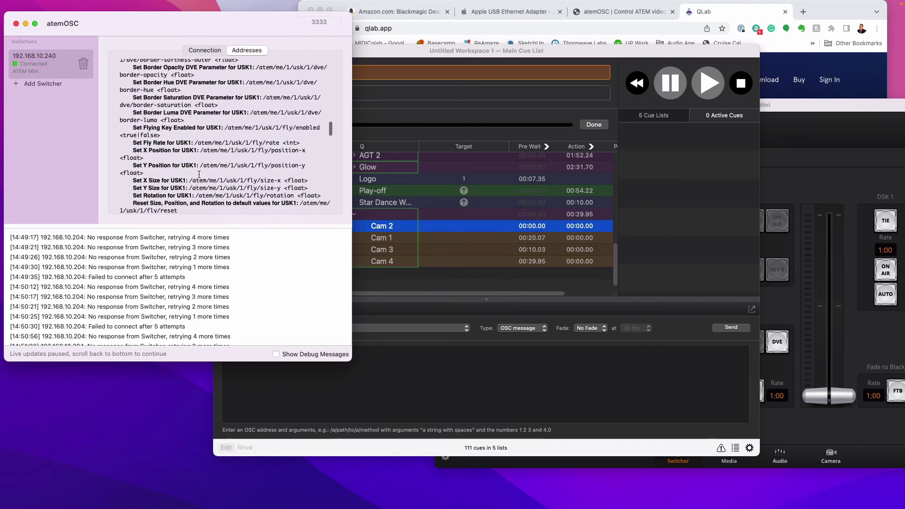
{"action": "scroll", "coordinate": [198, 175], "scroll_direction": "down", "scroll_amount": 10}
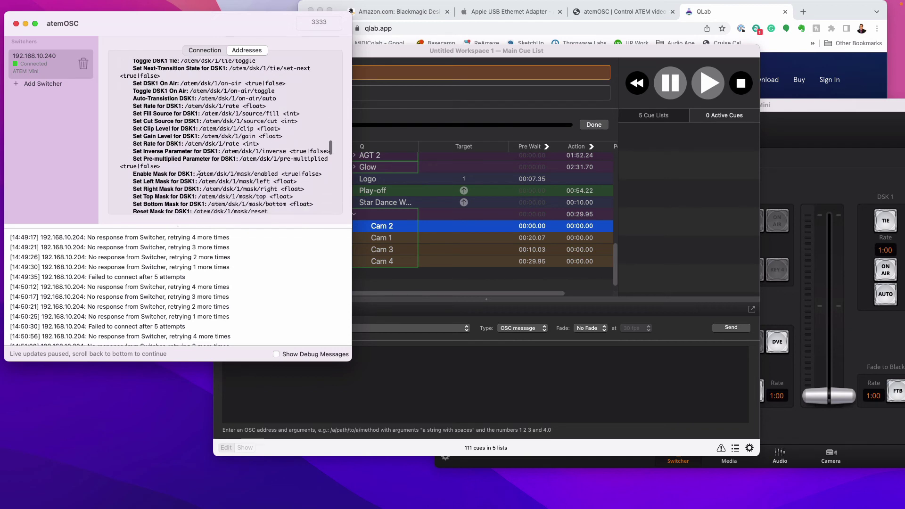
{"action": "scroll", "coordinate": [198, 174], "scroll_direction": "down", "scroll_amount": 10}
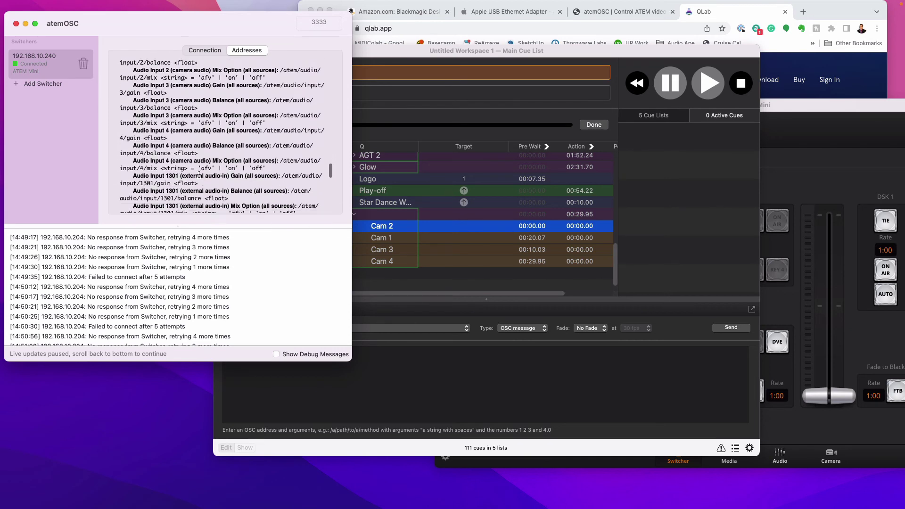
{"action": "scroll", "coordinate": [199, 174], "scroll_direction": "down", "scroll_amount": 10}
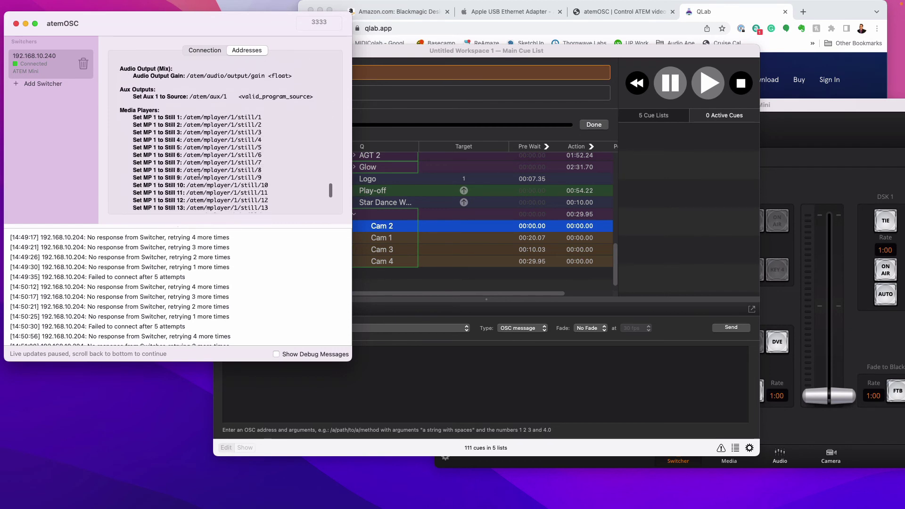
{"action": "scroll", "coordinate": [199, 174], "scroll_direction": "down", "scroll_amount": 8}
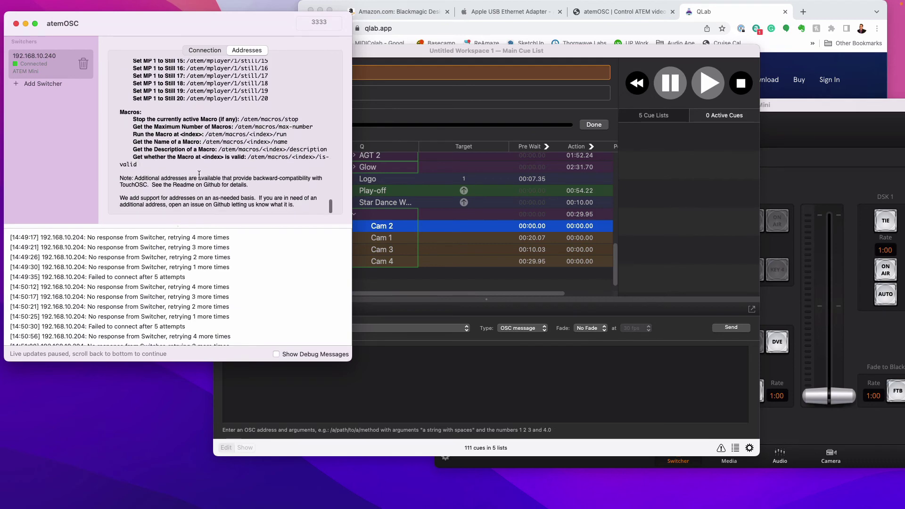
{"action": "scroll", "coordinate": [198, 174], "scroll_direction": "up", "scroll_amount": 20}
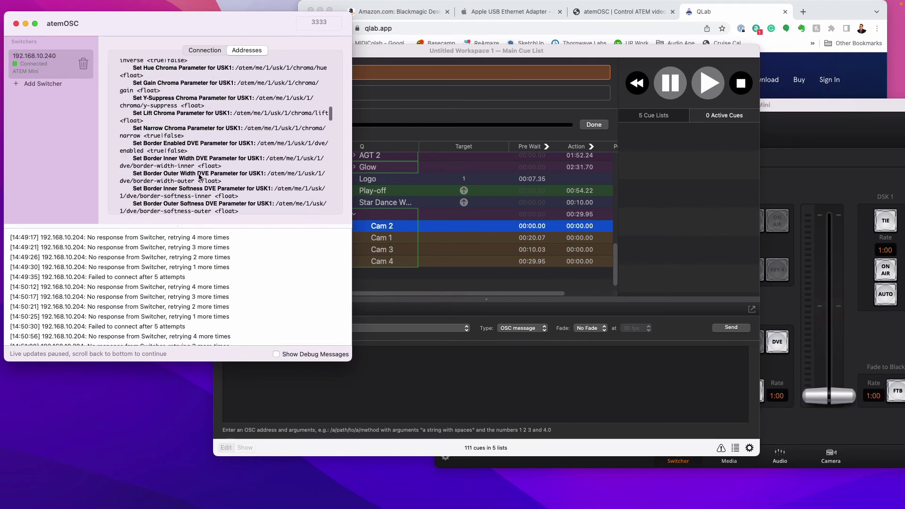
Step: Move the ATEM Software Control panel down and left so it sits beside QLab's cue list
{"action": "left_click", "coordinate": [811, 106]}
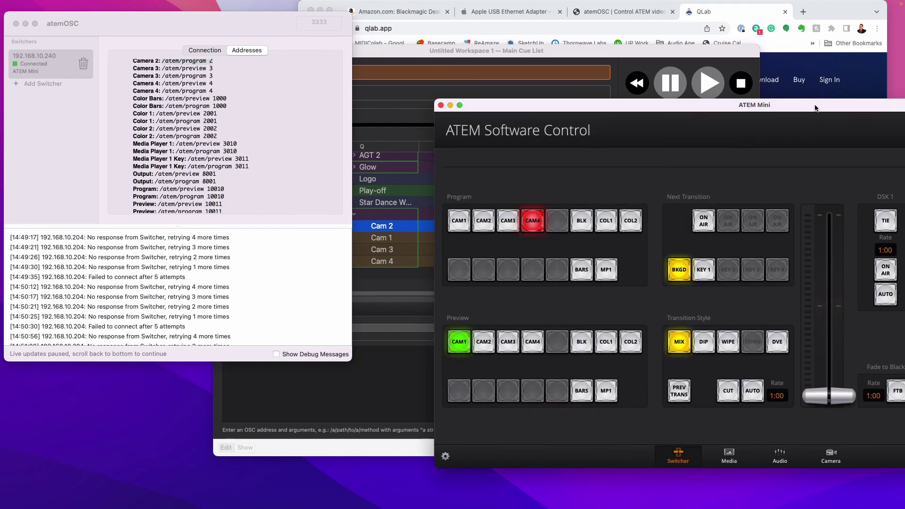
{"action": "left_click_drag", "start_coordinate": [804, 106], "coordinate": [574, 53]}
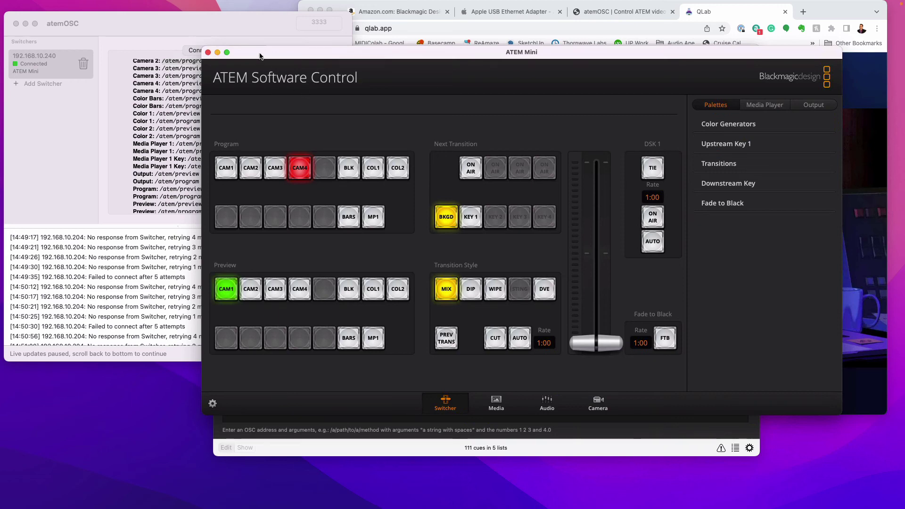
{"action": "left_click_drag", "start_coordinate": [262, 55], "coordinate": [175, 129]}
Step: Return to the cue list and review the Cam 4, Cam 2 and group 24 cues
{"action": "left_click", "coordinate": [402, 55]}
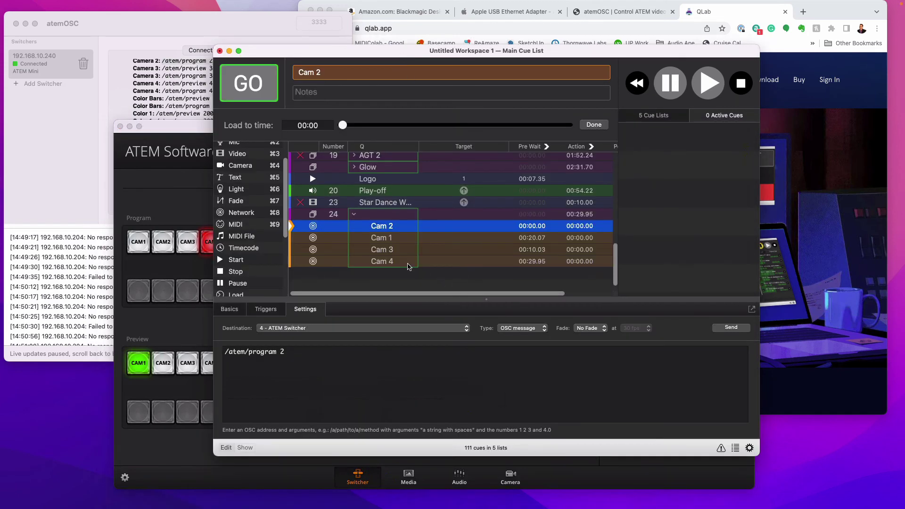
{"action": "key", "text": "Down"}
{"action": "key", "text": "Down"}
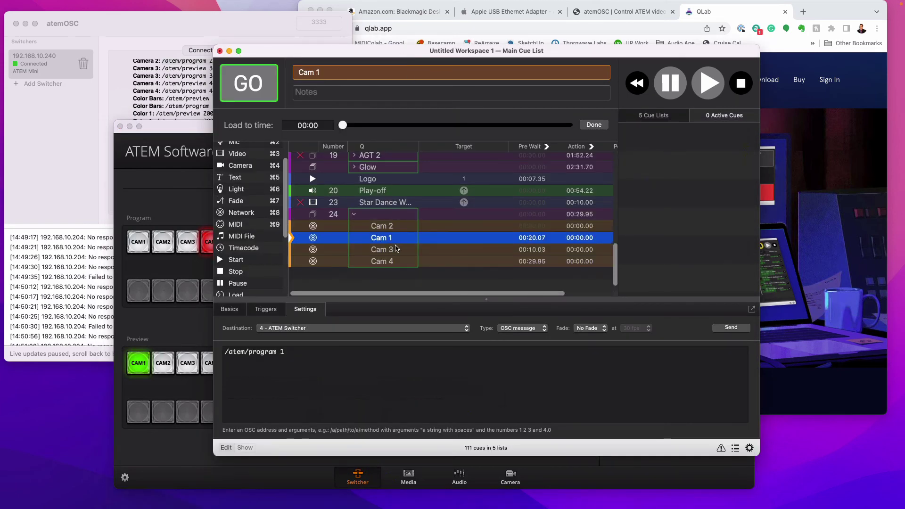
{"action": "left_click", "coordinate": [394, 262]}
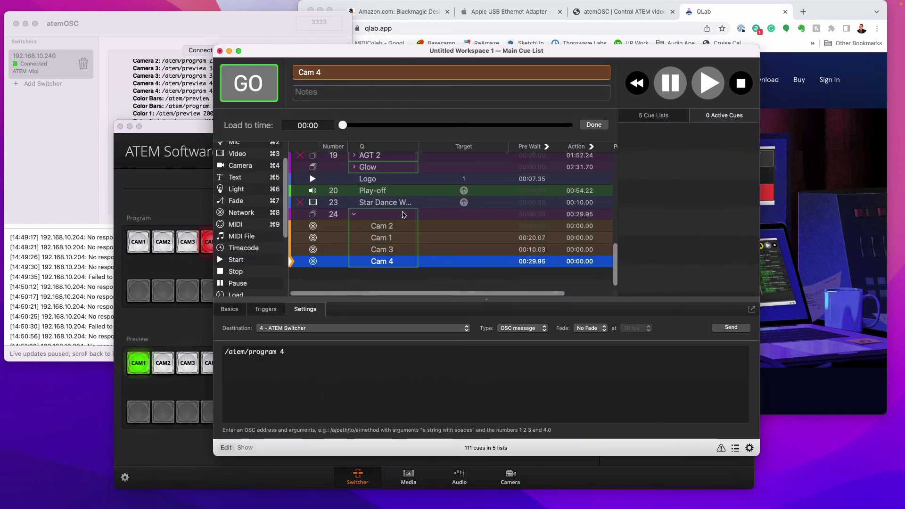
{"action": "left_click", "coordinate": [395, 225]}
{"action": "left_click", "coordinate": [382, 217]}
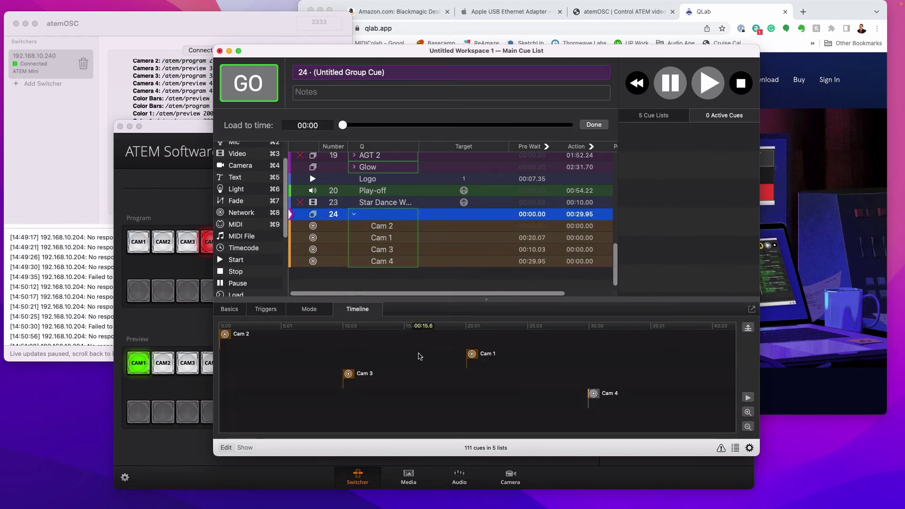
{"action": "left_click", "coordinate": [369, 227]}
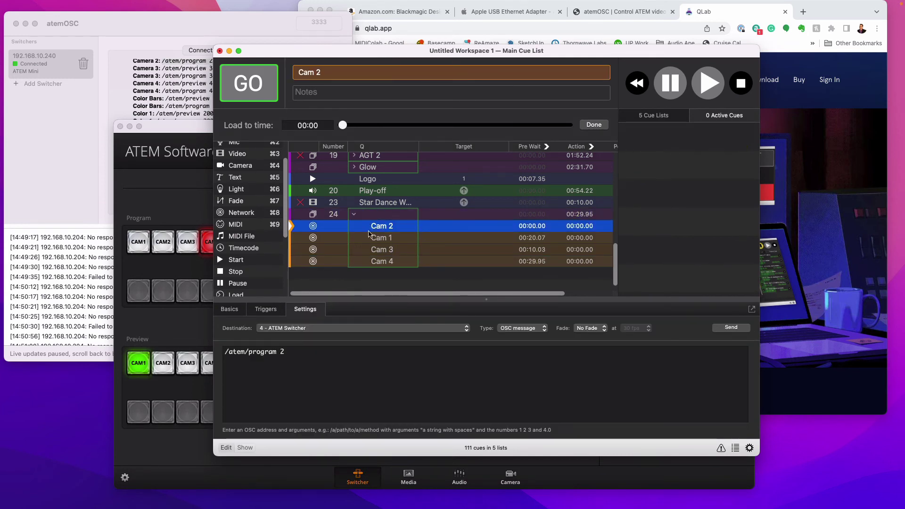
Step: Move Cam 2 below group 24, collapse the group, and fire Cam 2 to put CAM2 on program
{"action": "left_click_drag", "start_coordinate": [369, 241], "coordinate": [366, 273]}
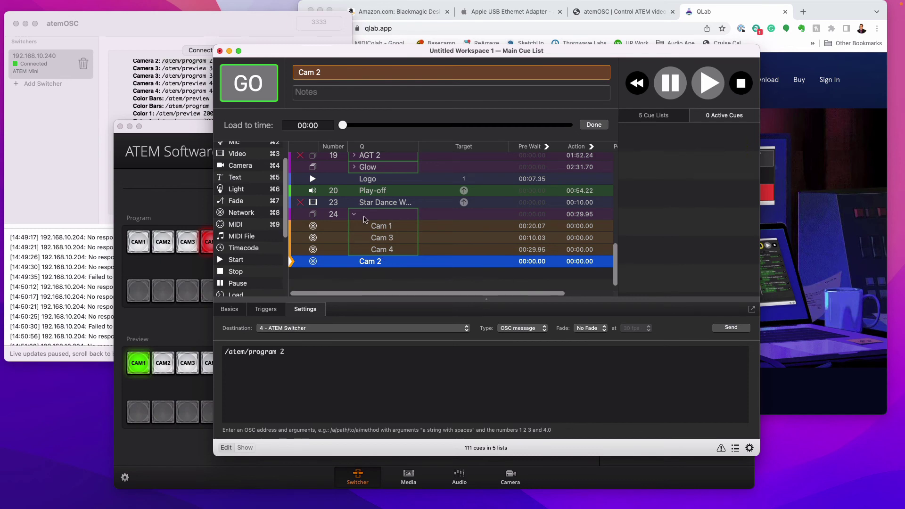
{"action": "left_click", "coordinate": [354, 215]}
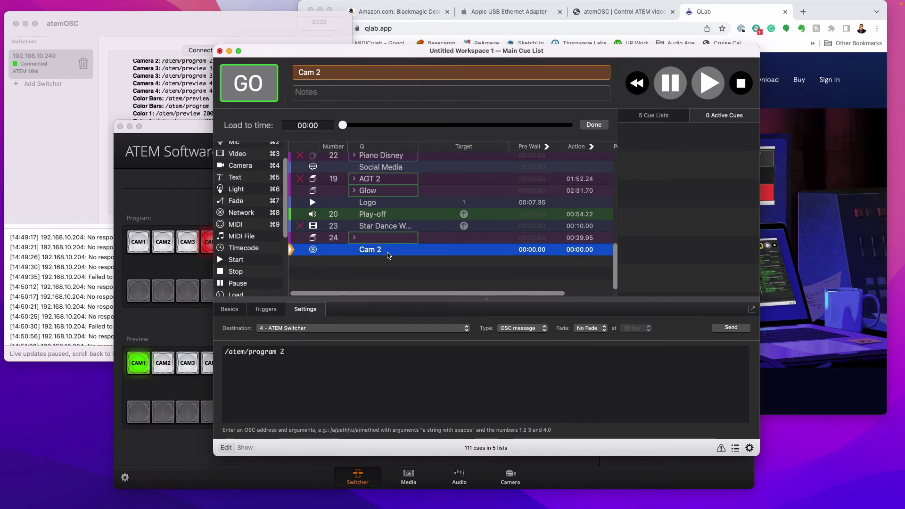
{"action": "left_click", "coordinate": [256, 78]}
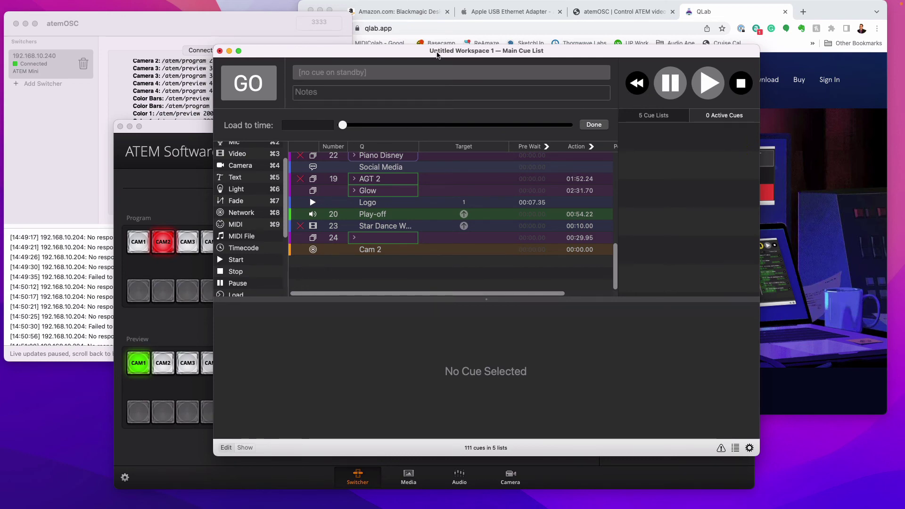
Step: Show the $29.00 Apple USB Ethernet Adapter page in Chrome, with atemOSC in front of it
{"action": "left_click", "coordinate": [417, 15]}
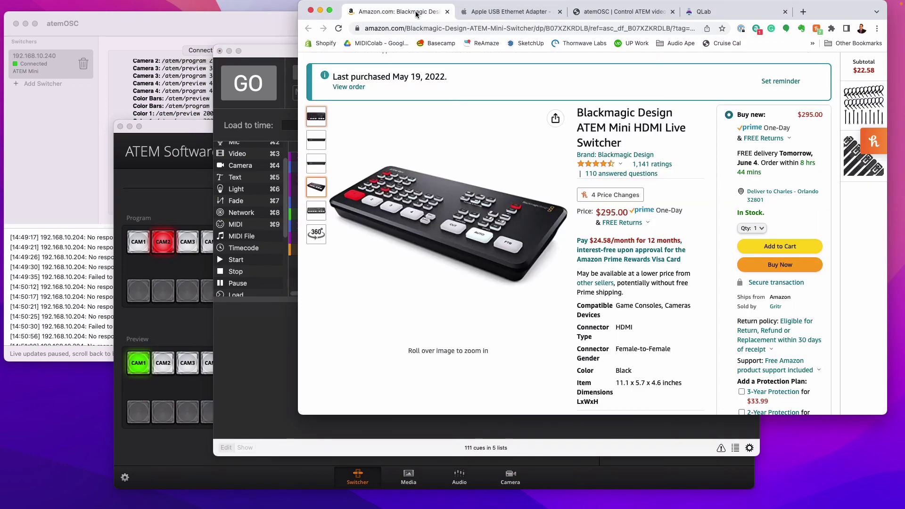
{"action": "left_click", "coordinate": [517, 17]}
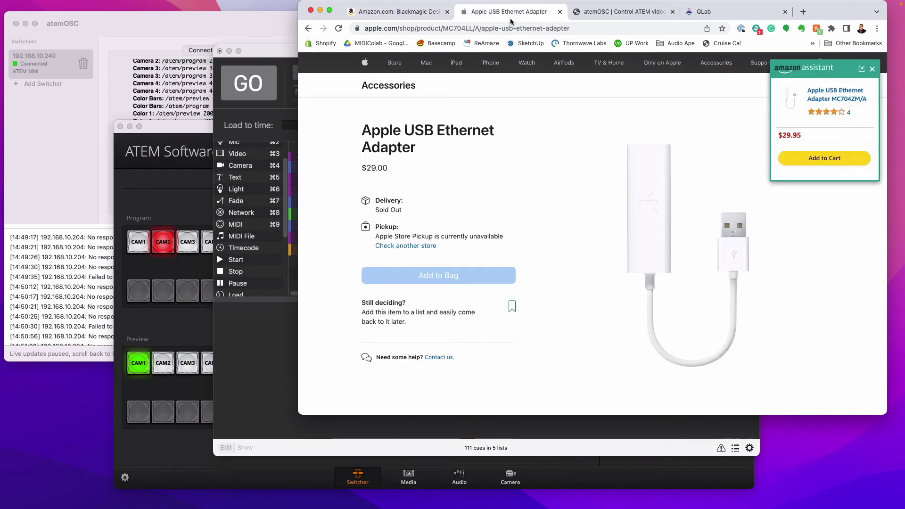
{"action": "left_click", "coordinate": [246, 33]}
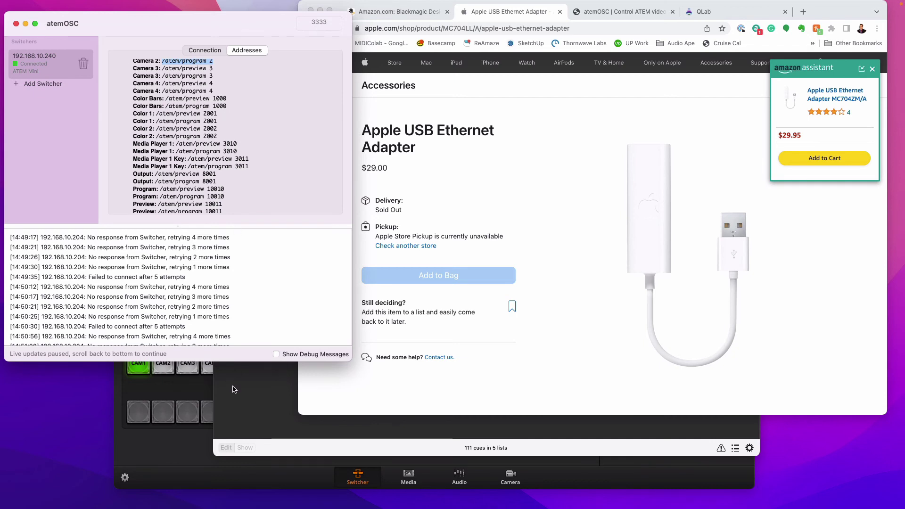
Step: Display the Cam 2 cue's settings, which send /atem/program 2 to ATEM Switcher
{"action": "left_click", "coordinate": [236, 401]}
{"action": "left_click", "coordinate": [426, 251]}
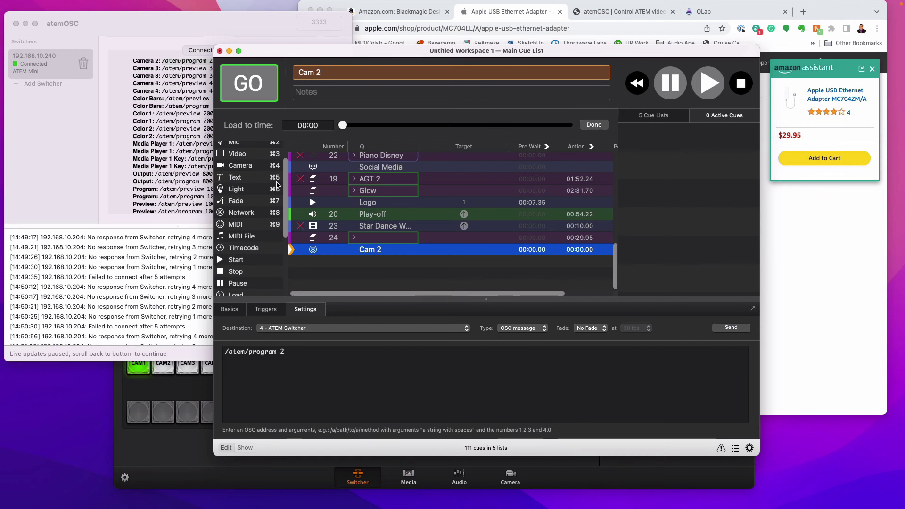
Step: Add a new Camera cue below Cam 2 and check its available camera devices
{"action": "left_click", "coordinate": [255, 169]}
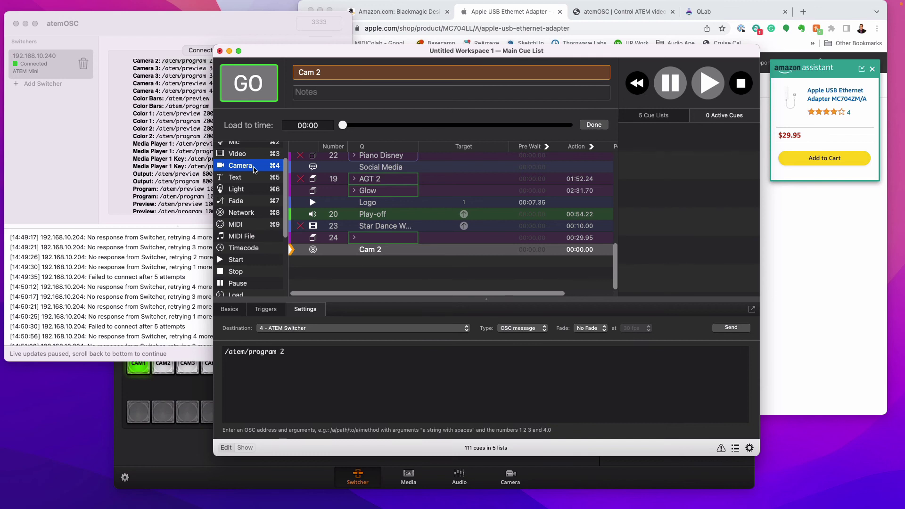
{"action": "left_click_drag", "start_coordinate": [249, 167], "coordinate": [346, 265]}
{"action": "left_click", "coordinate": [333, 309]}
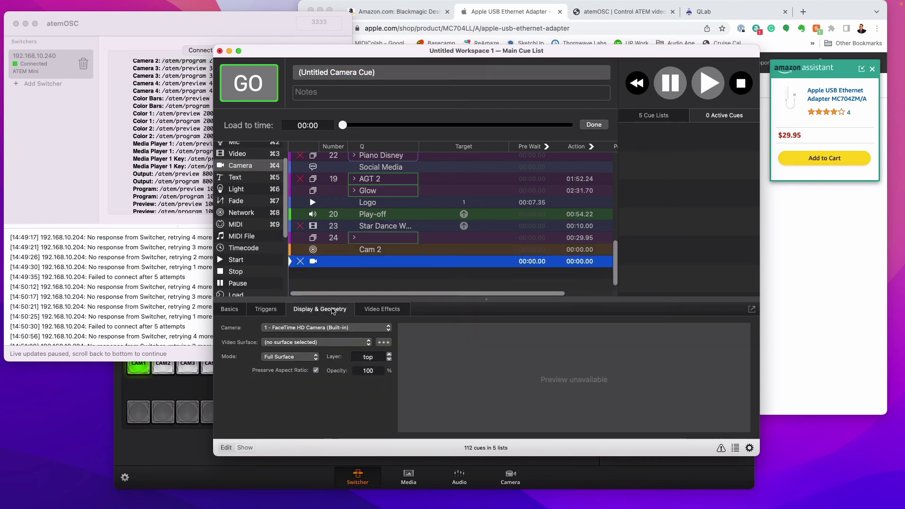
{"action": "left_click", "coordinate": [325, 328]}
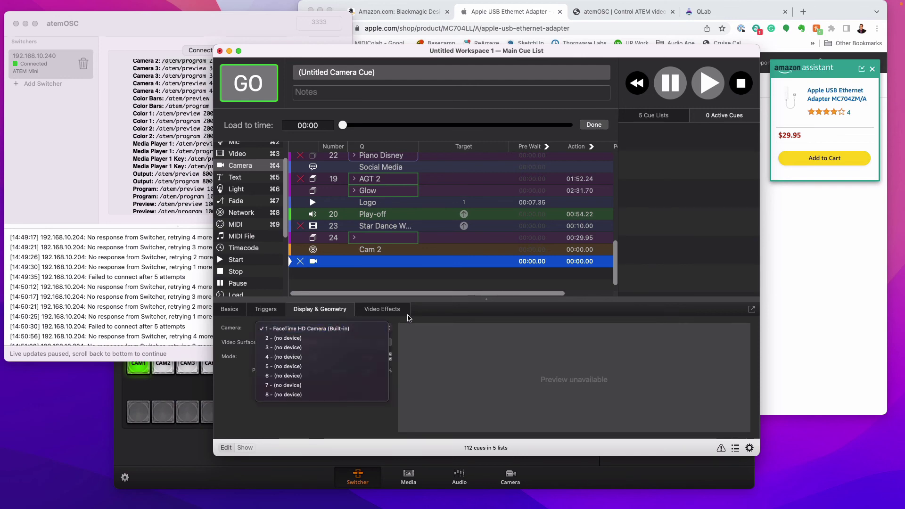
{"action": "left_click", "coordinate": [372, 328]}
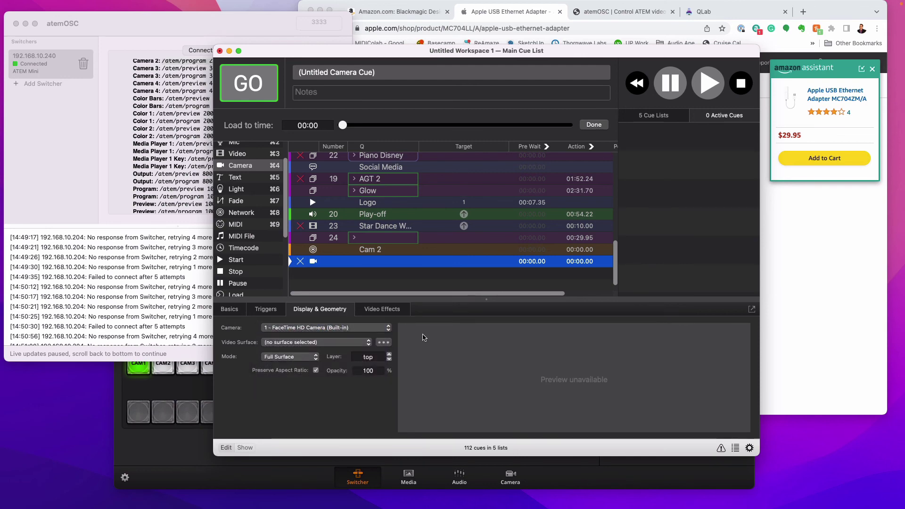
Step: In workspace Video settings, set Camera Patch 1 to Blackmagic Design
{"action": "left_click", "coordinate": [750, 448]}
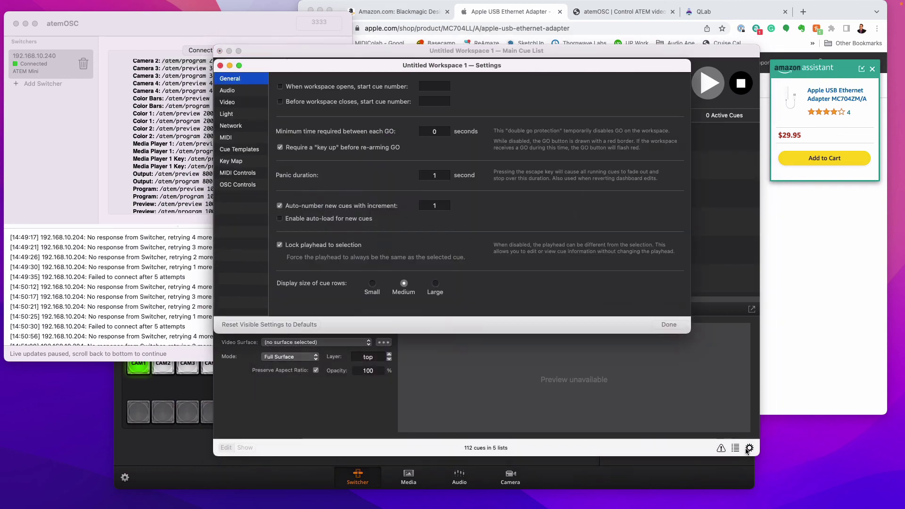
{"action": "left_click", "coordinate": [243, 104]}
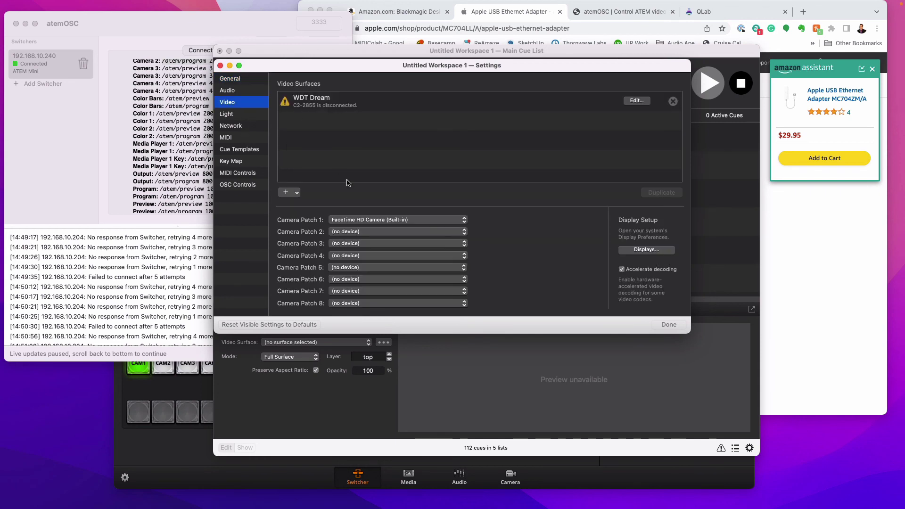
{"action": "left_click", "coordinate": [358, 219]}
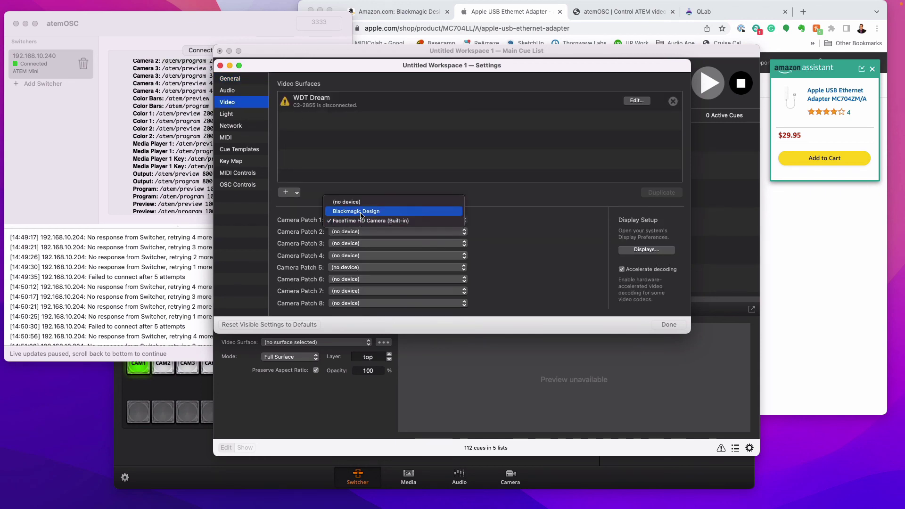
{"action": "left_click", "coordinate": [358, 211]}
{"action": "left_click", "coordinate": [668, 325]}
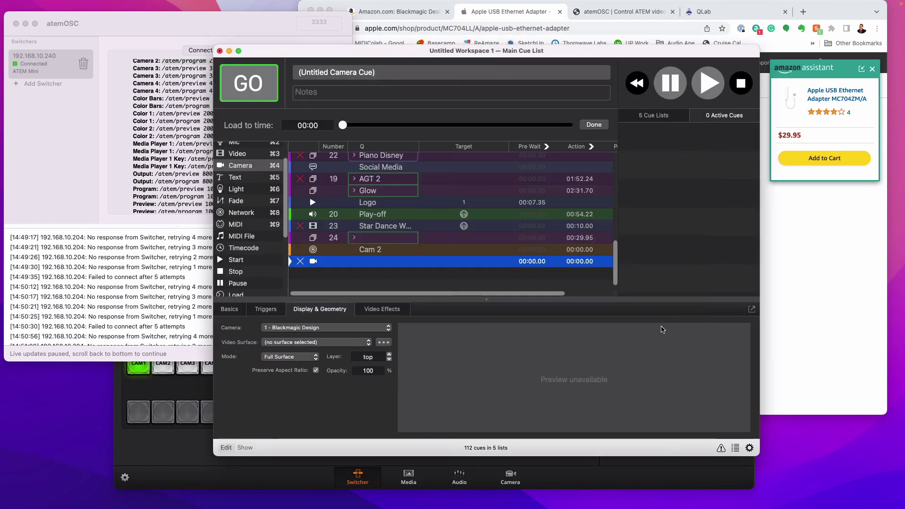
Step: Recheck the camera cue's device list and switch QLab into Audition mode
{"action": "left_click", "coordinate": [331, 329]}
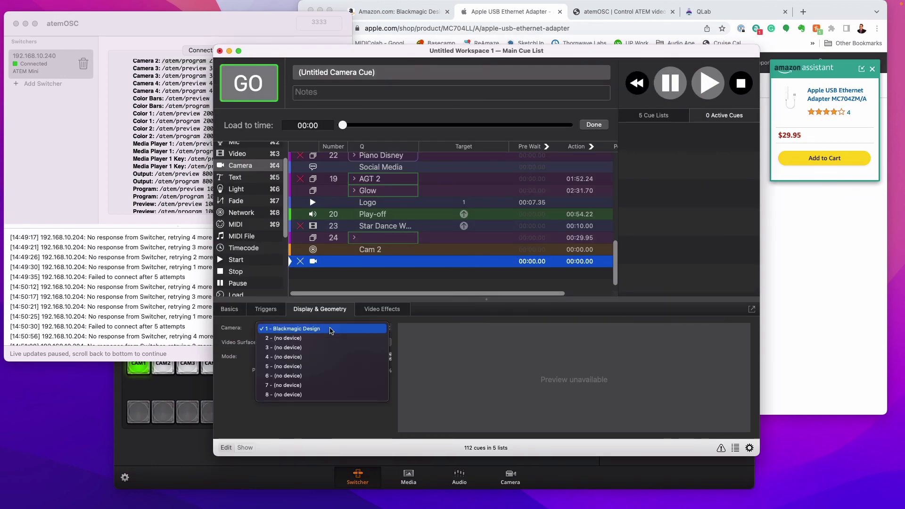
{"action": "left_click", "coordinate": [361, 275]}
{"action": "left_click", "coordinate": [369, 250]}
{"action": "left_click", "coordinate": [364, 262]}
{"action": "key", "text": "super+shift+4"}
{"action": "key", "text": "Escape"}
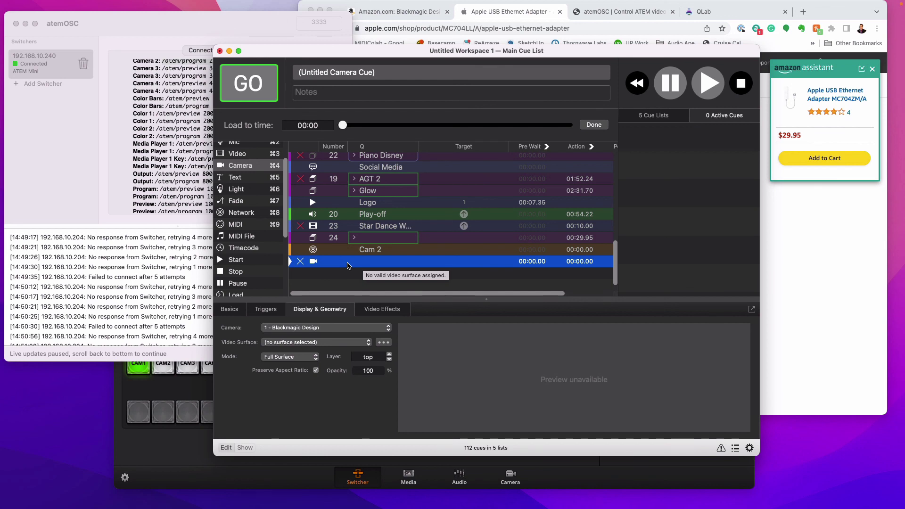
{"action": "key", "text": "super+shift+a"}
Step: Set the camera cue's Video Surface to WDT Dream (C2-2855) and audition it
{"action": "left_click", "coordinate": [354, 257]}
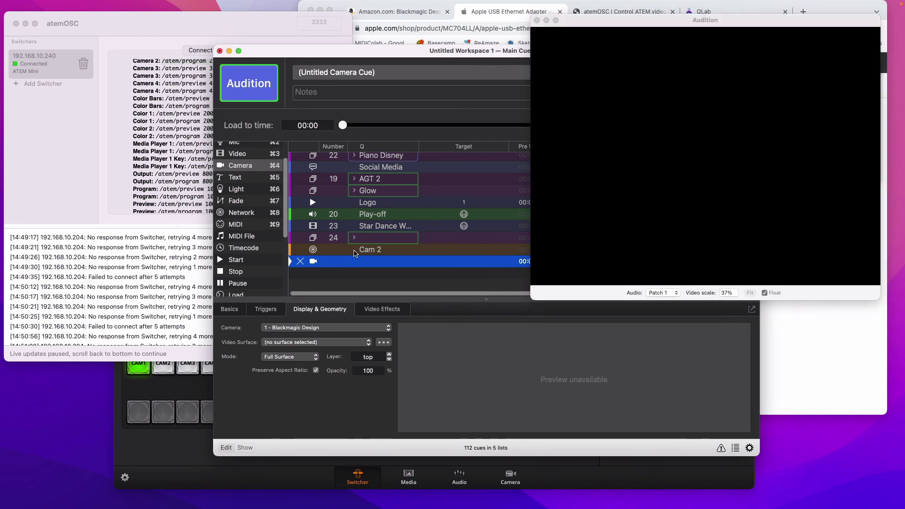
{"action": "left_click", "coordinate": [362, 342]}
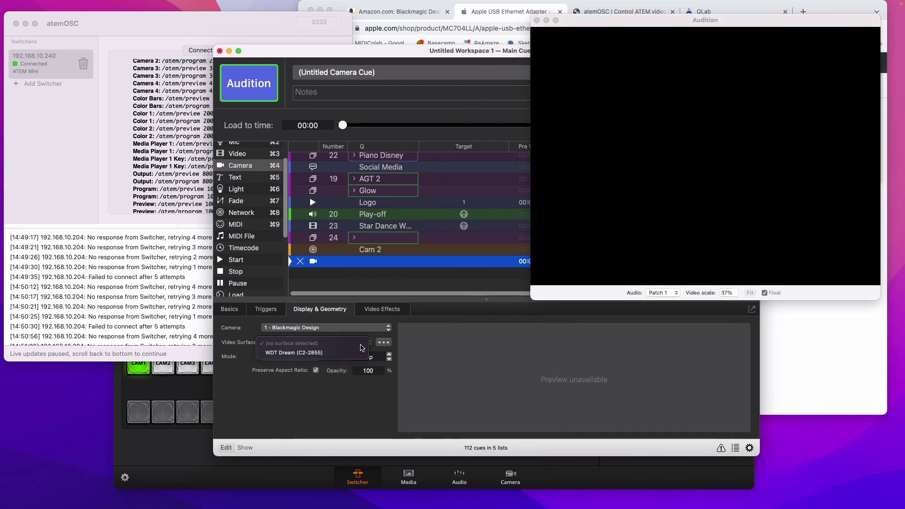
{"action": "left_click", "coordinate": [362, 352]}
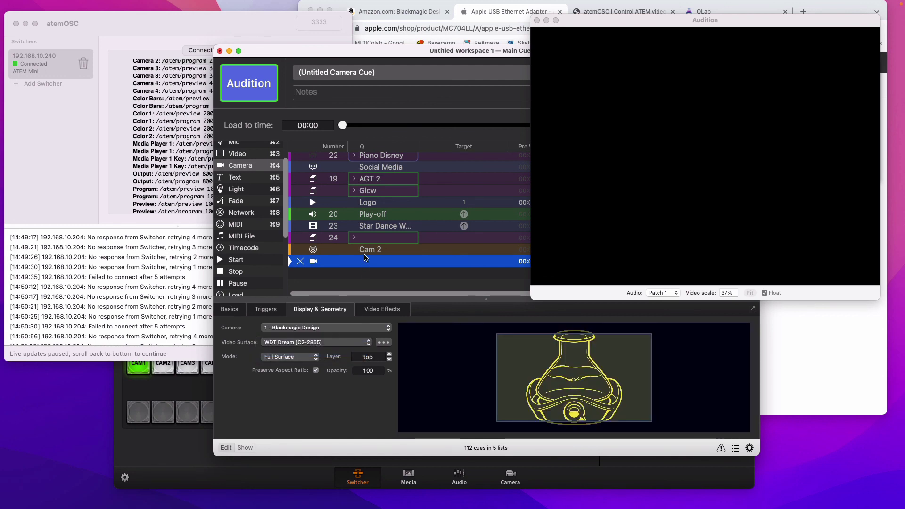
{"action": "left_click", "coordinate": [365, 252]}
{"action": "left_click", "coordinate": [365, 260]}
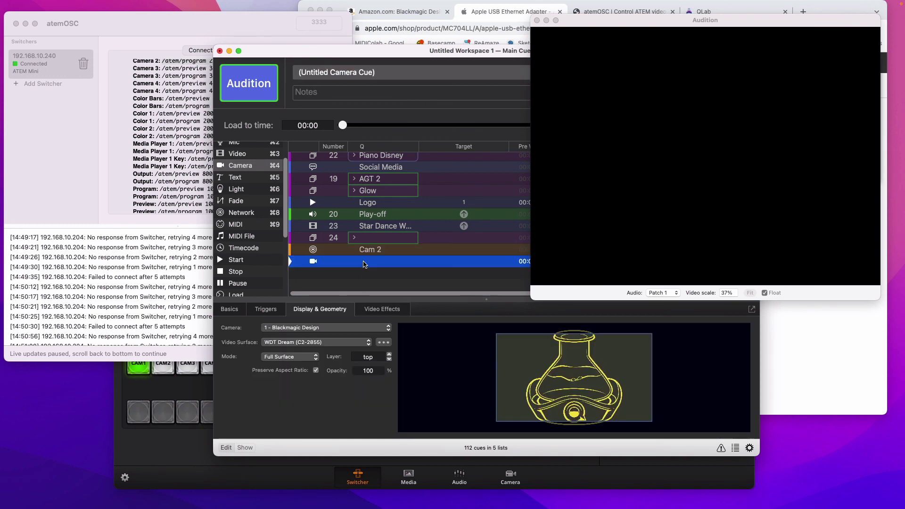
{"action": "left_click", "coordinate": [265, 93]}
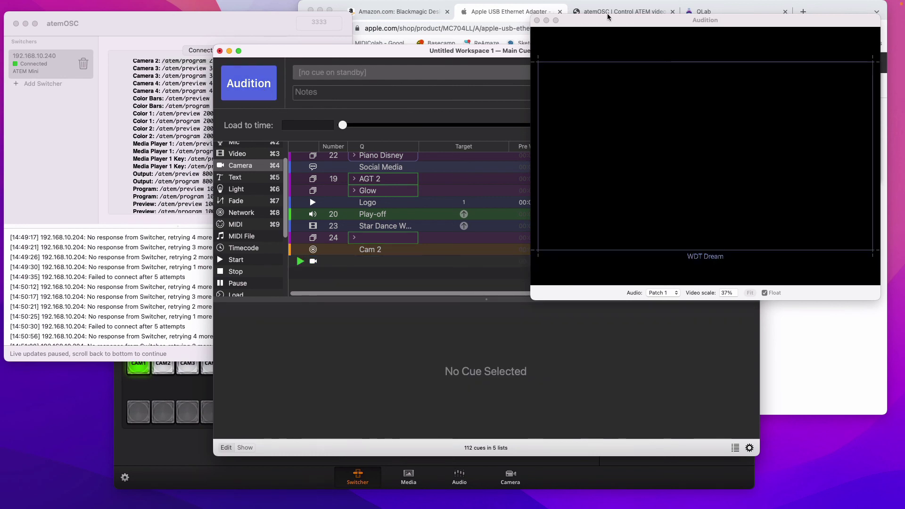
Step: Reposition the Audition and cue list windows, then audition the Cam 2 cue
{"action": "left_click_drag", "start_coordinate": [606, 22], "coordinate": [627, 26]}
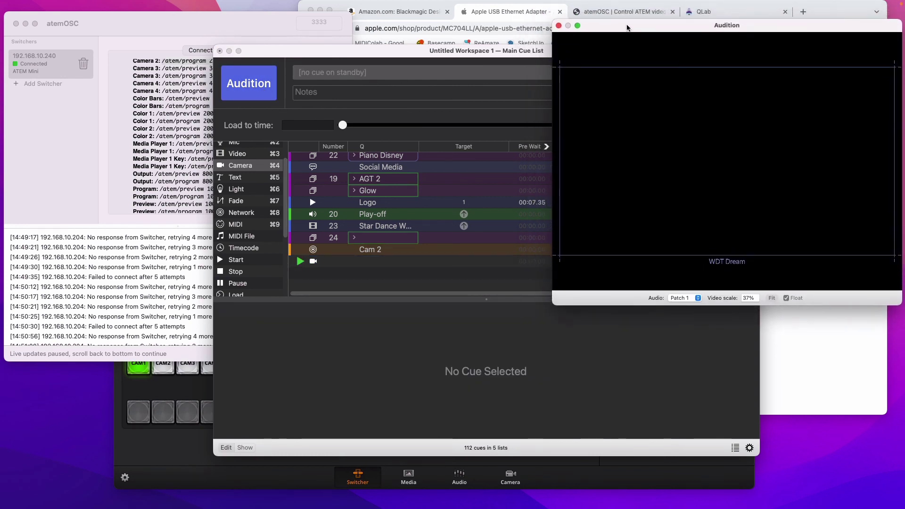
{"action": "left_click_drag", "start_coordinate": [401, 57], "coordinate": [213, 43]}
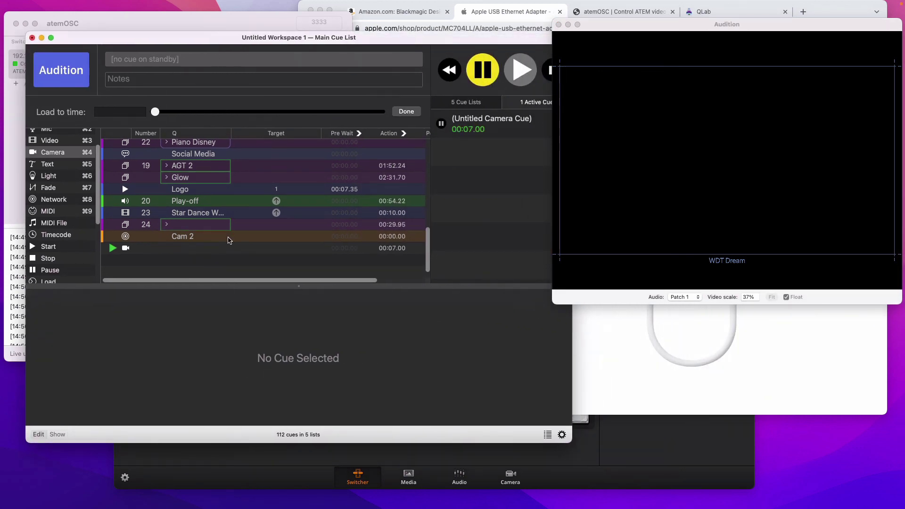
{"action": "left_click", "coordinate": [229, 238]}
{"action": "left_click", "coordinate": [72, 76]}
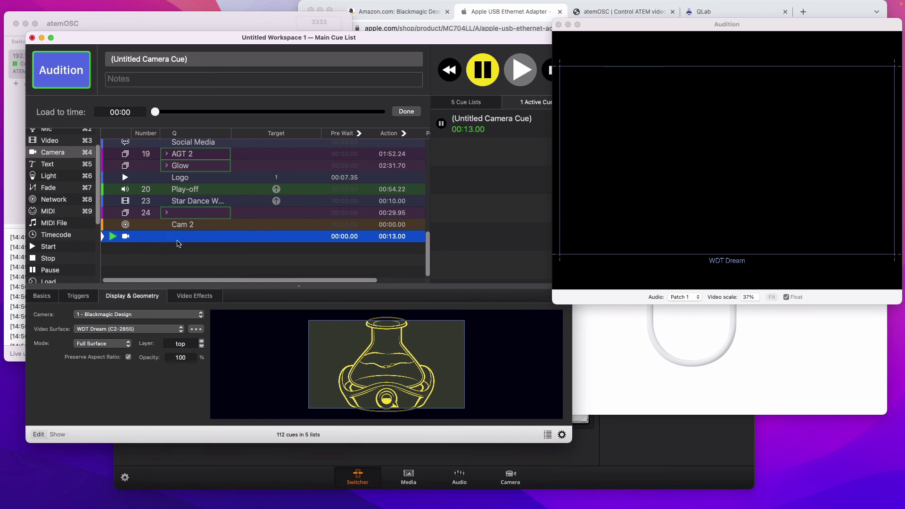
Step: Close the Audition preview to return to normal playback, and bring the cue list forward
{"action": "left_click", "coordinate": [407, 11]}
{"action": "left_click", "coordinate": [558, 24]}
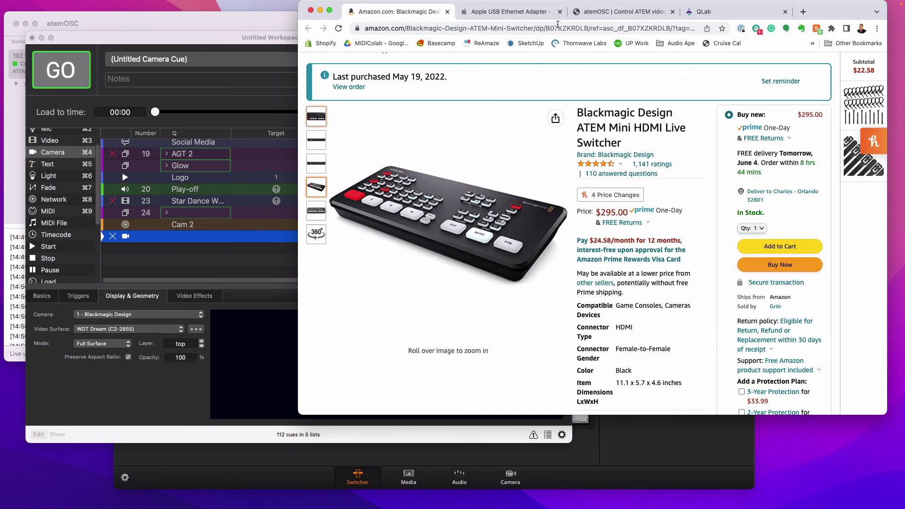
{"action": "mouse_move", "coordinate": [495, 229]}
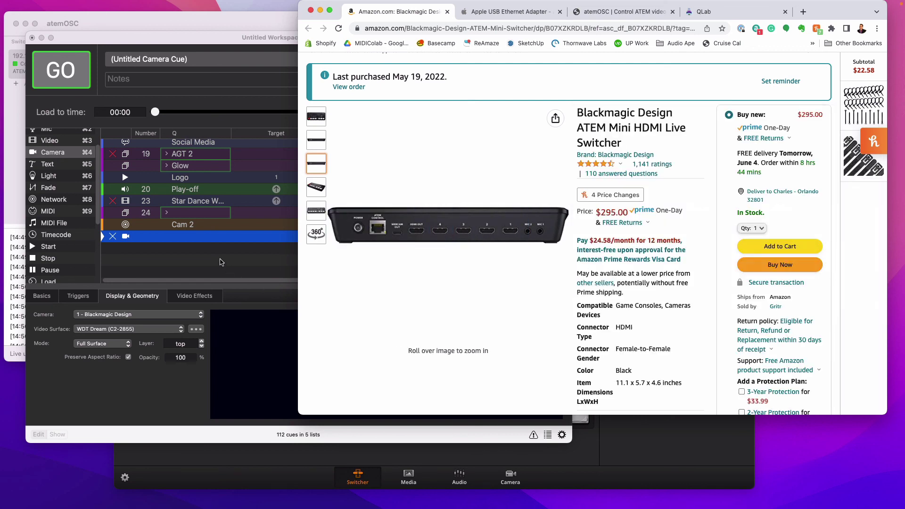
{"action": "left_click", "coordinate": [211, 239]}
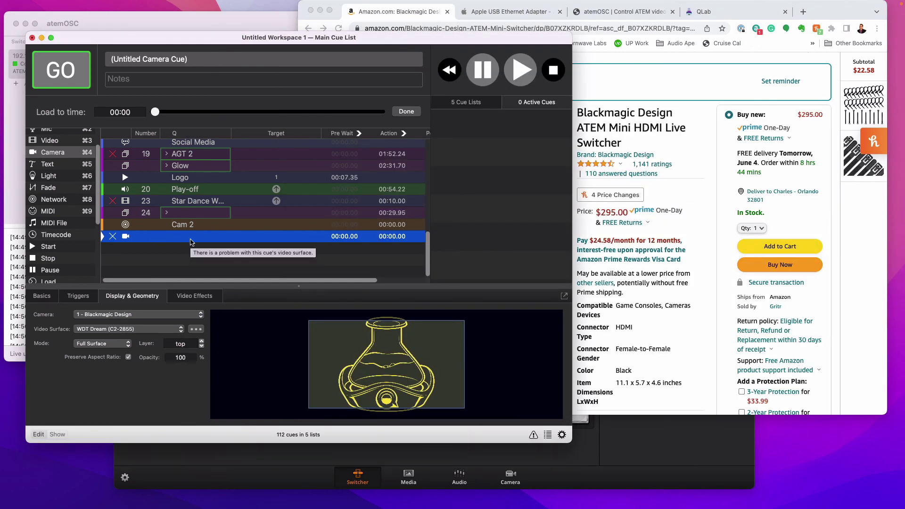
Step: Fire the Cam 2 cue to send /atem/program 2 to the ATEM Switcher
{"action": "left_click", "coordinate": [201, 226]}
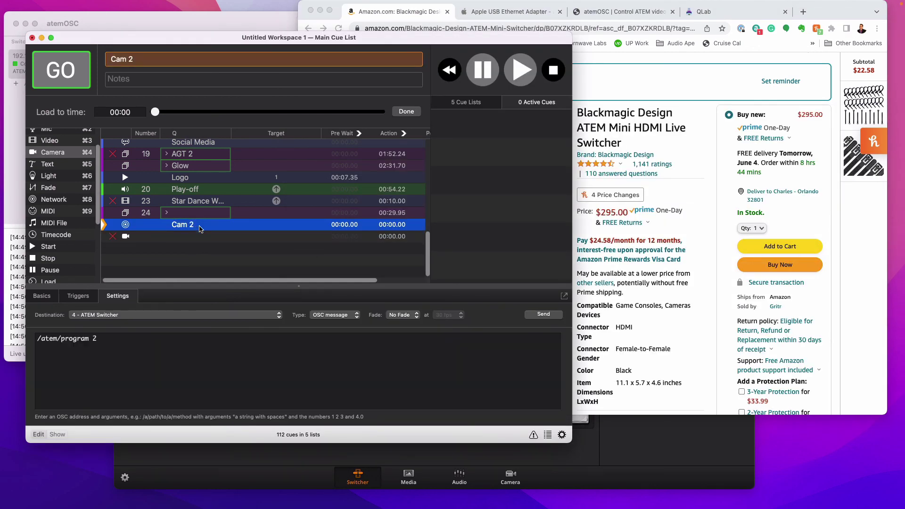
{"action": "left_click", "coordinate": [61, 72]}
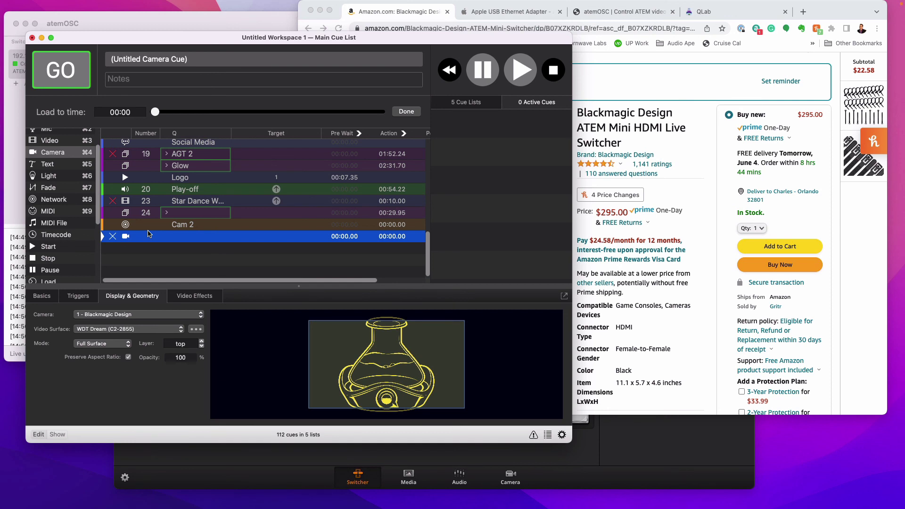
Step: Create fade-and-stop cue 25 (3 seconds) for the camera cue, run it, and reselect the camera cue
{"action": "key", "text": "super+7"}
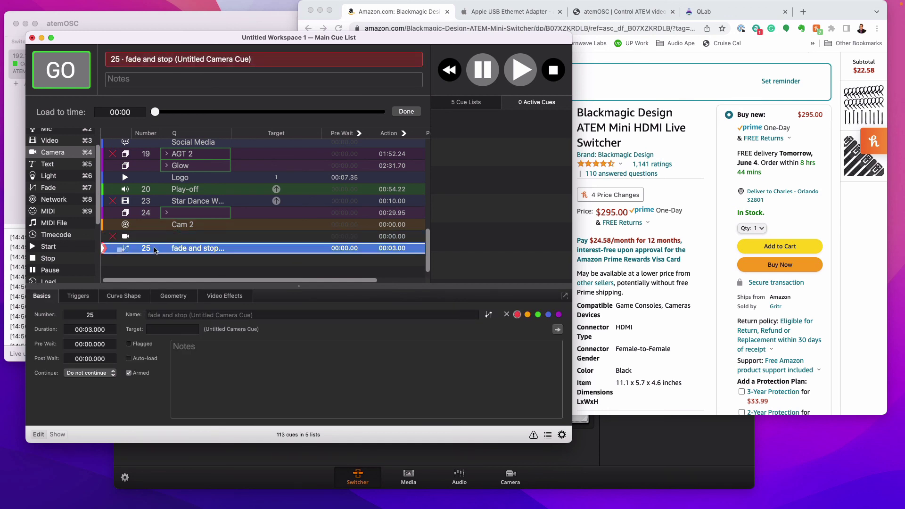
{"action": "left_click", "coordinate": [55, 74]}
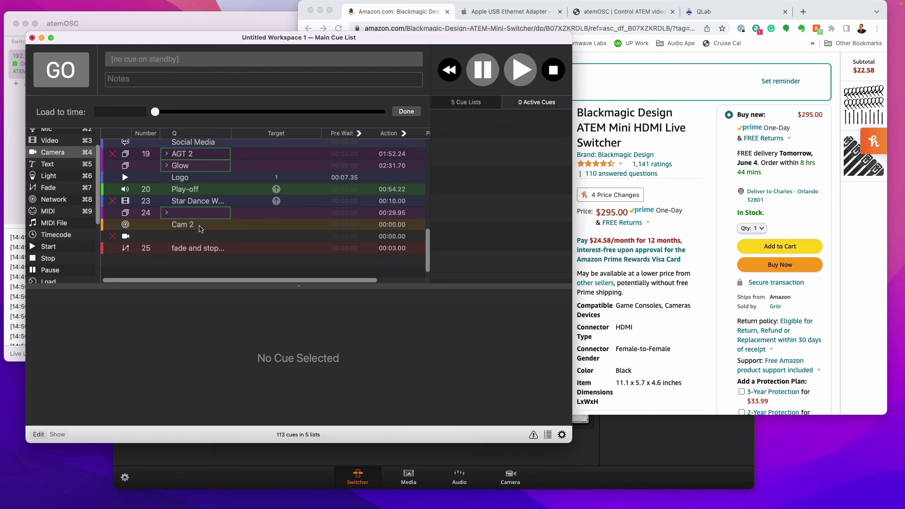
{"action": "left_click", "coordinate": [201, 238]}
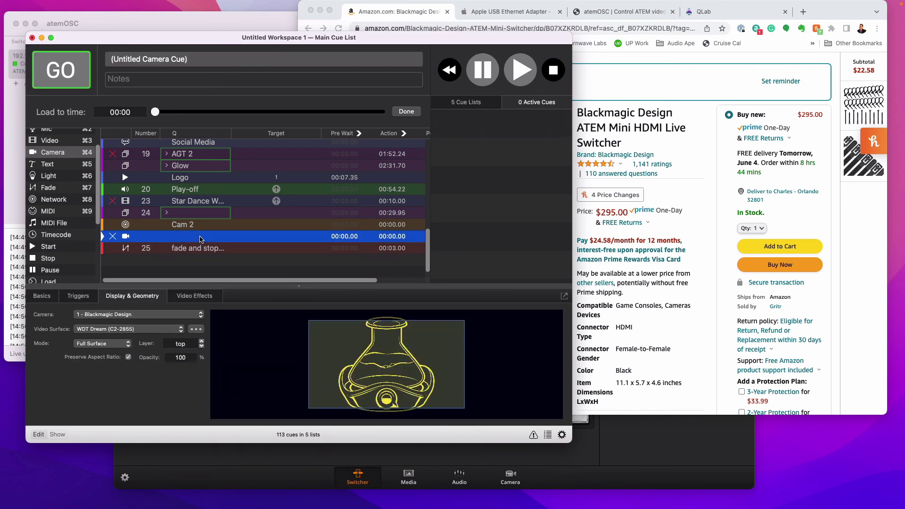